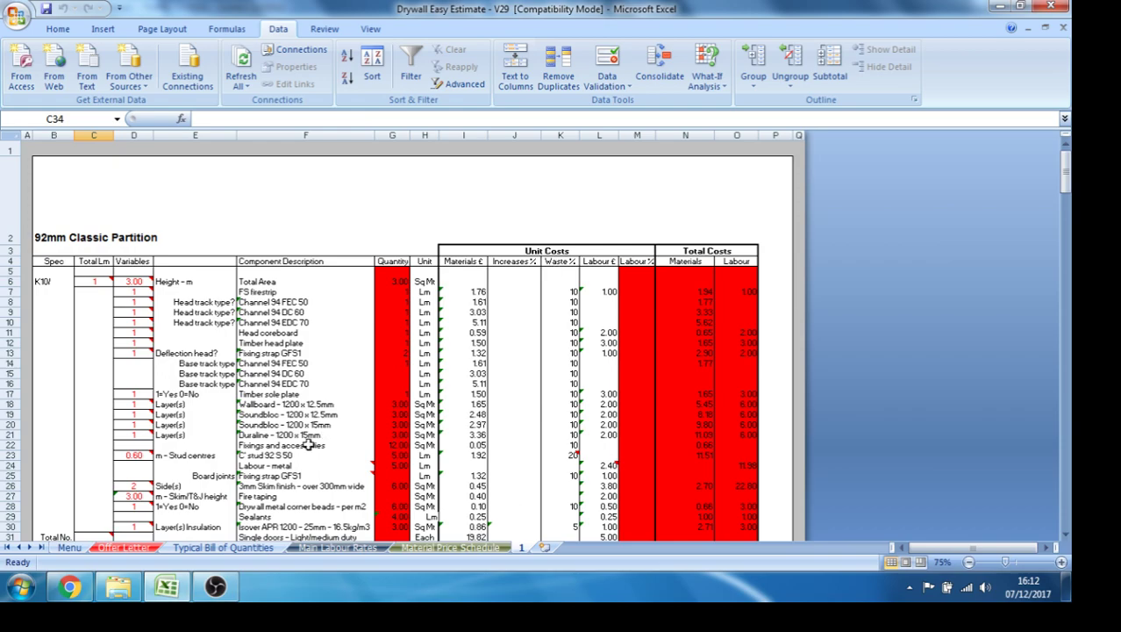
Copy the K10/110 Stud Partitions description from the Typical Bill of Quantities sheet into title cell B2 of sheet 1.
{"action": "left_click", "coordinate": [223, 548]}
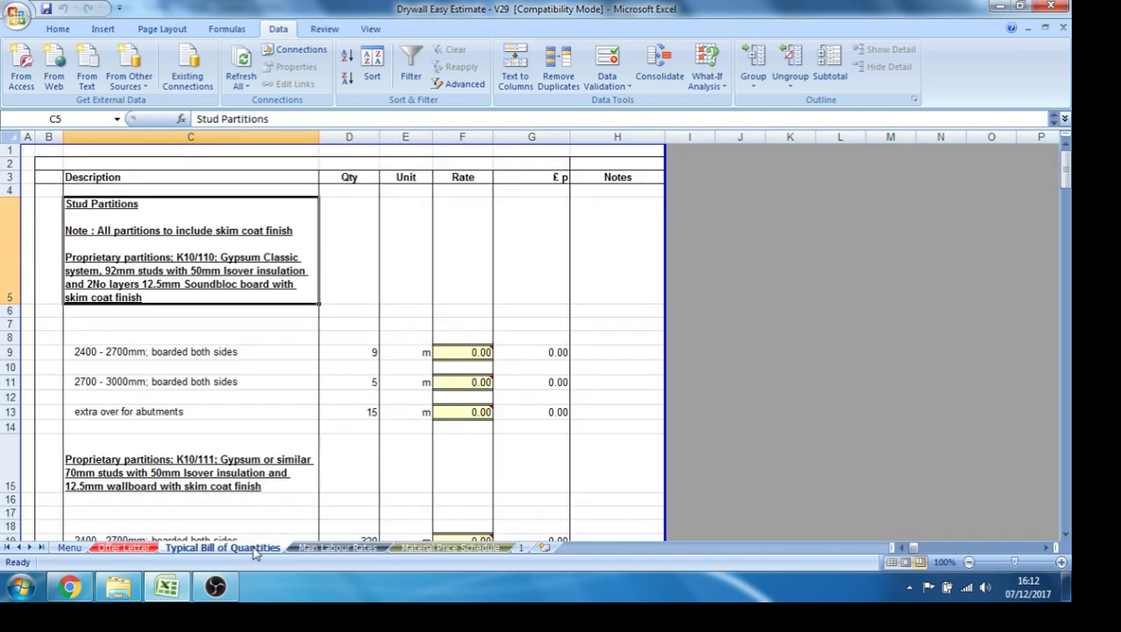
{"action": "right_click", "coordinate": [187, 242]}
{"action": "left_click", "coordinate": [225, 268]}
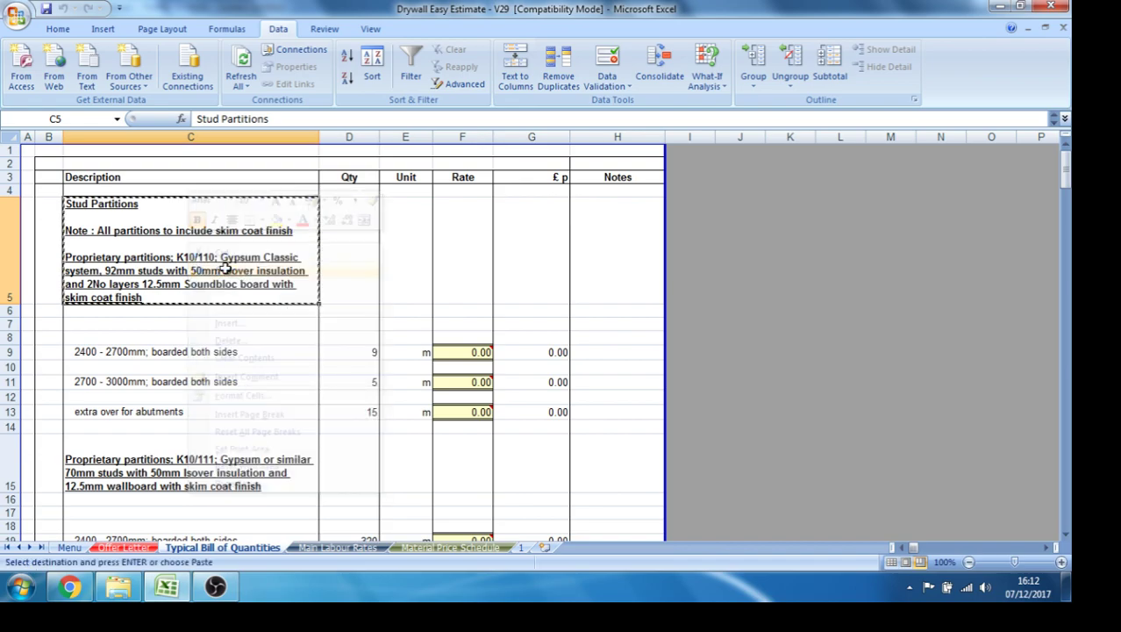
{"action": "left_click", "coordinate": [521, 548]}
{"action": "left_click", "coordinate": [115, 207]}
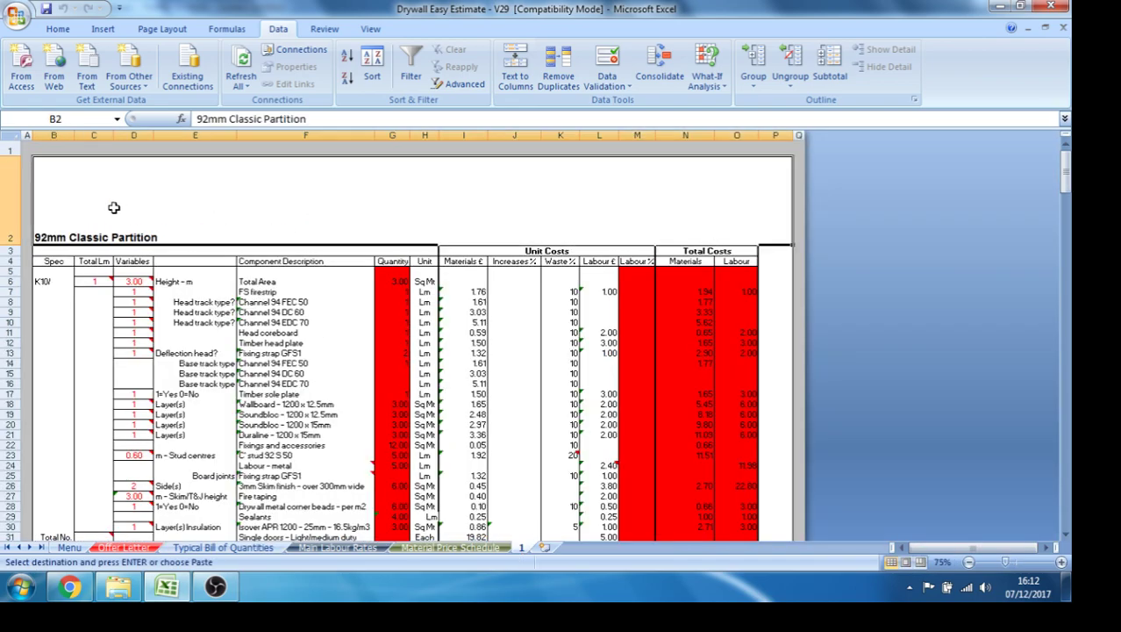
{"action": "right_click", "coordinate": [114, 207]}
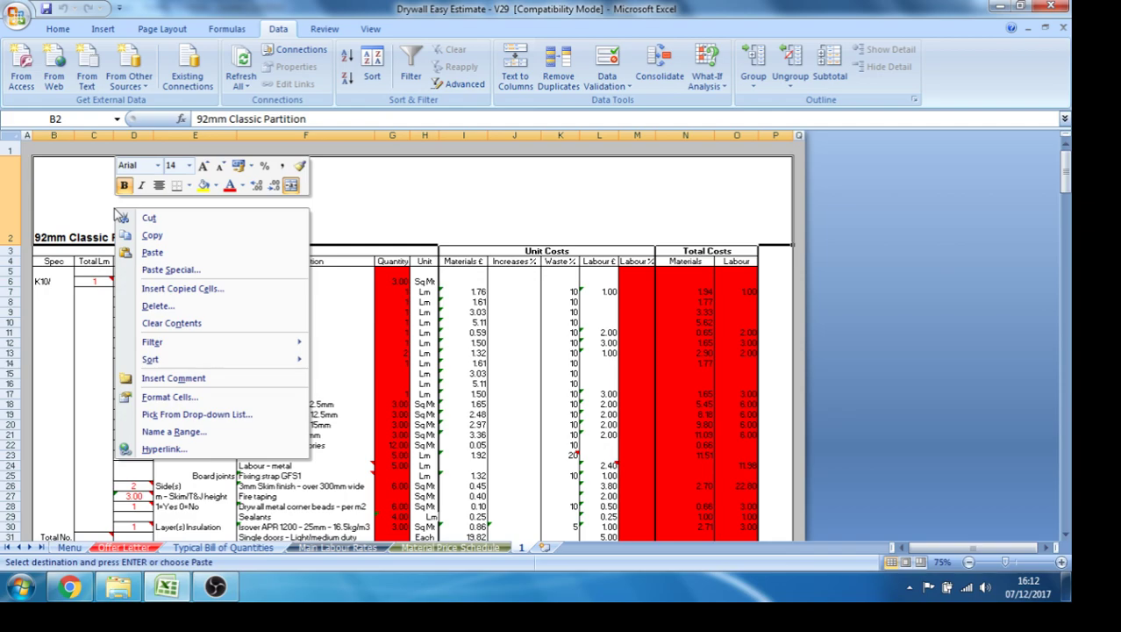
{"action": "left_click", "coordinate": [153, 251]}
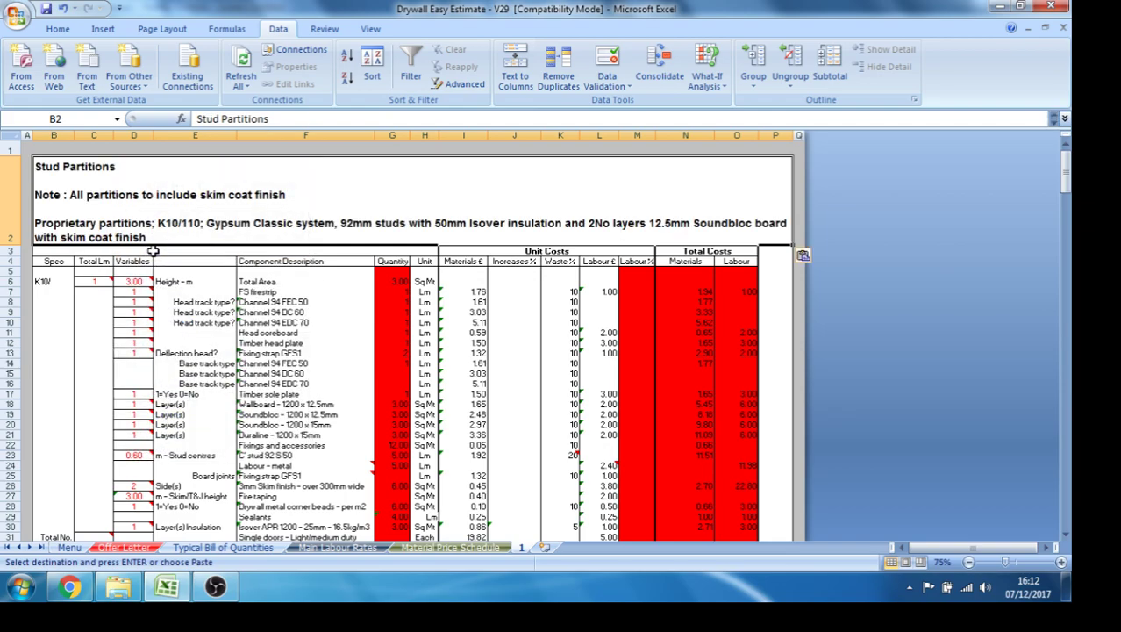
Check the partition height range in the Typical Bill of Quantities and set the Height variable on sheet 1 to 2.7 m.
{"action": "left_click", "coordinate": [224, 549]}
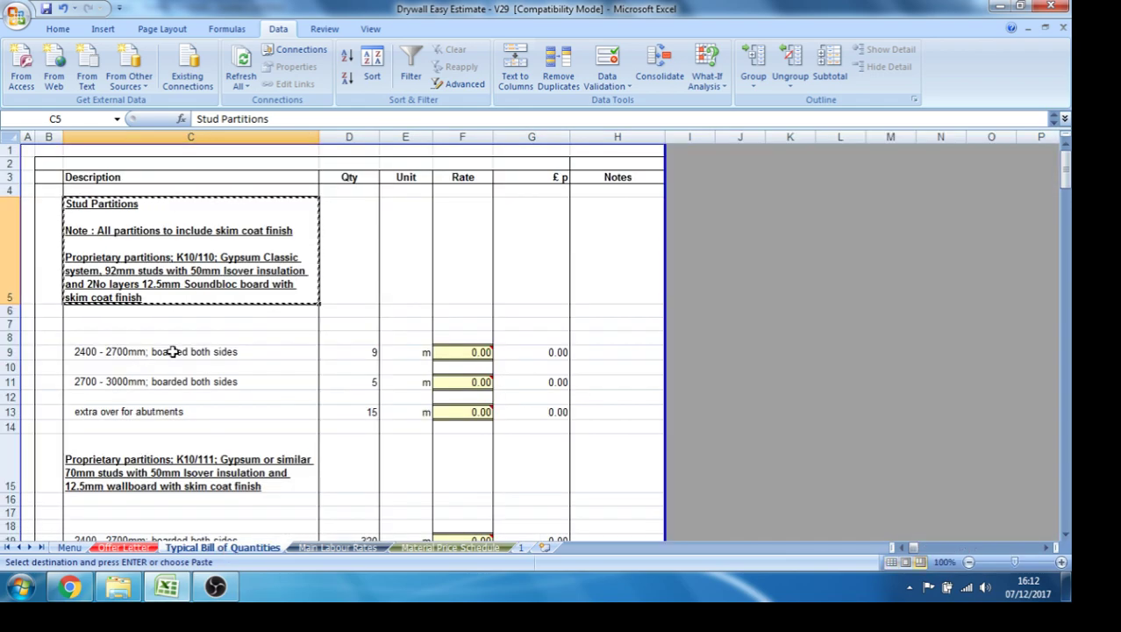
{"action": "left_click", "coordinate": [521, 548]}
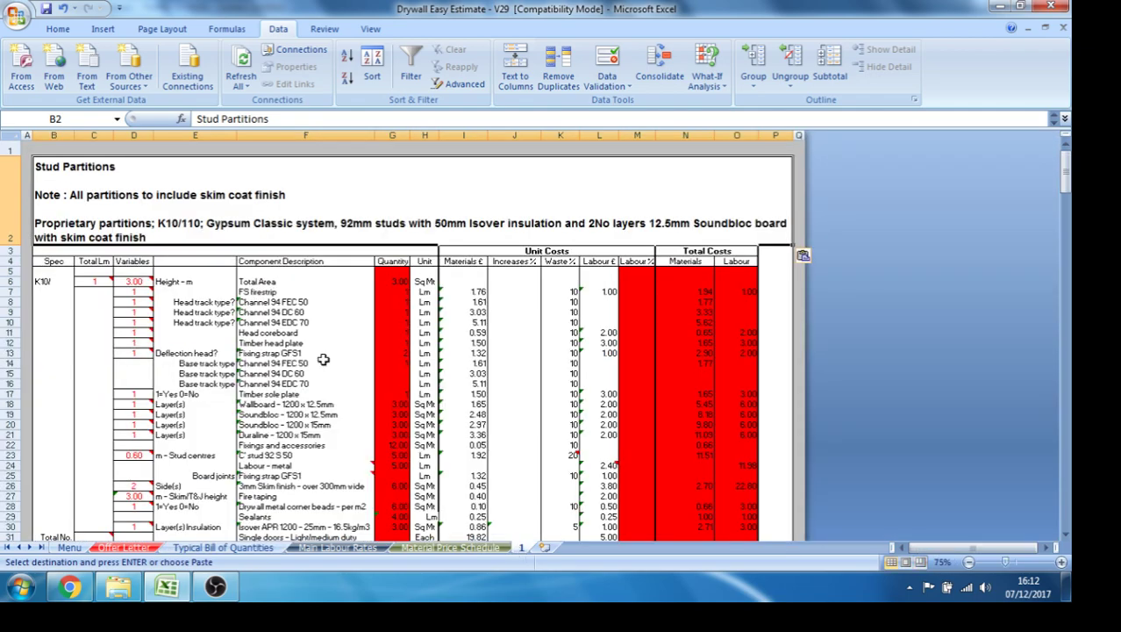
{"action": "left_click", "coordinate": [129, 279]}
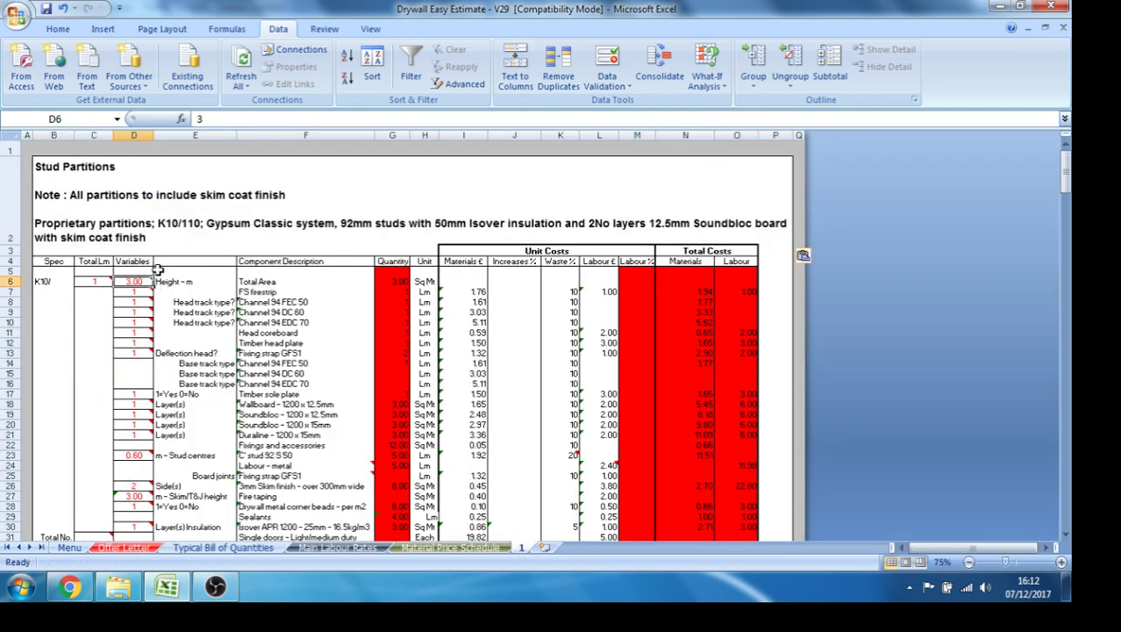
{"action": "type", "text": "2"}
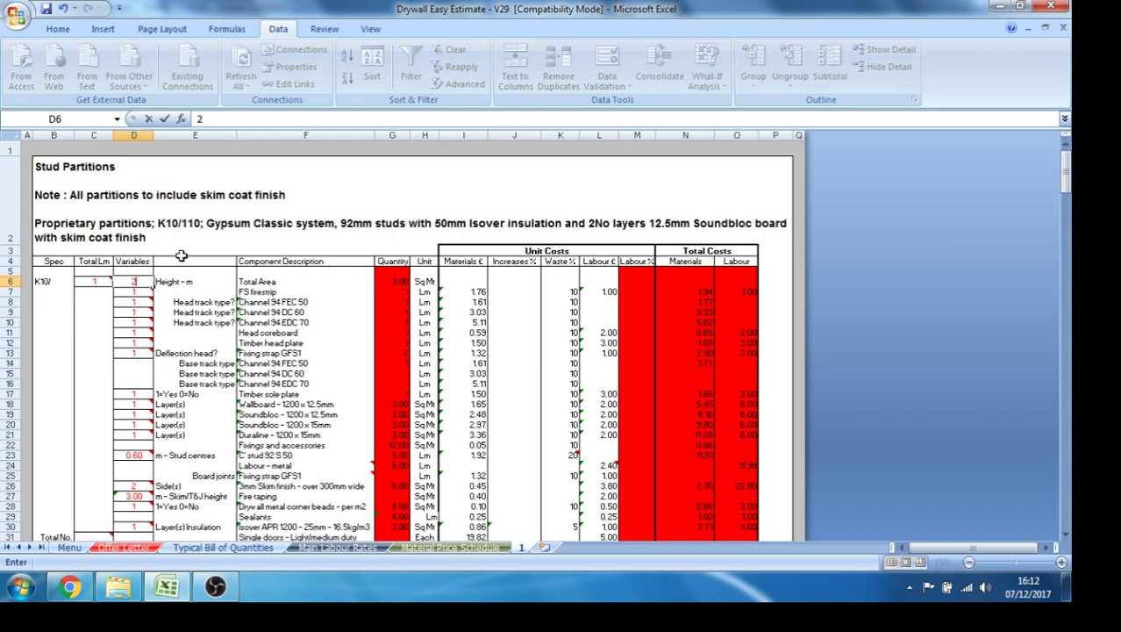
{"action": "type", "text": ".7"}
{"action": "key", "text": "Return"}
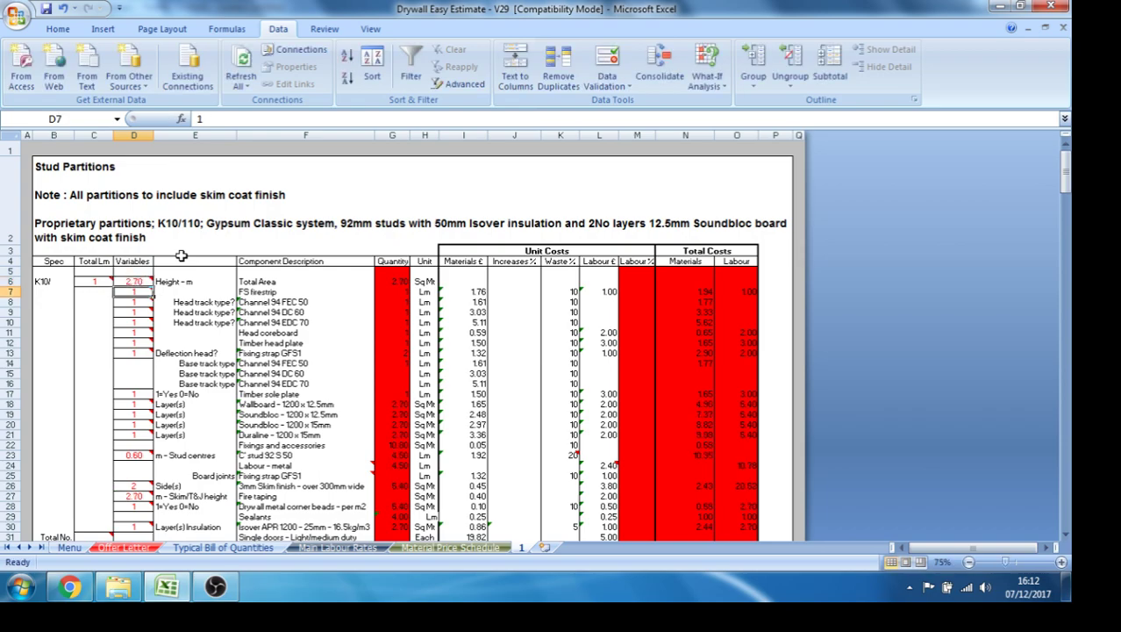
Set the FS firestrip variable in the Variables column to 2.
{"action": "left_click", "coordinate": [134, 134]}
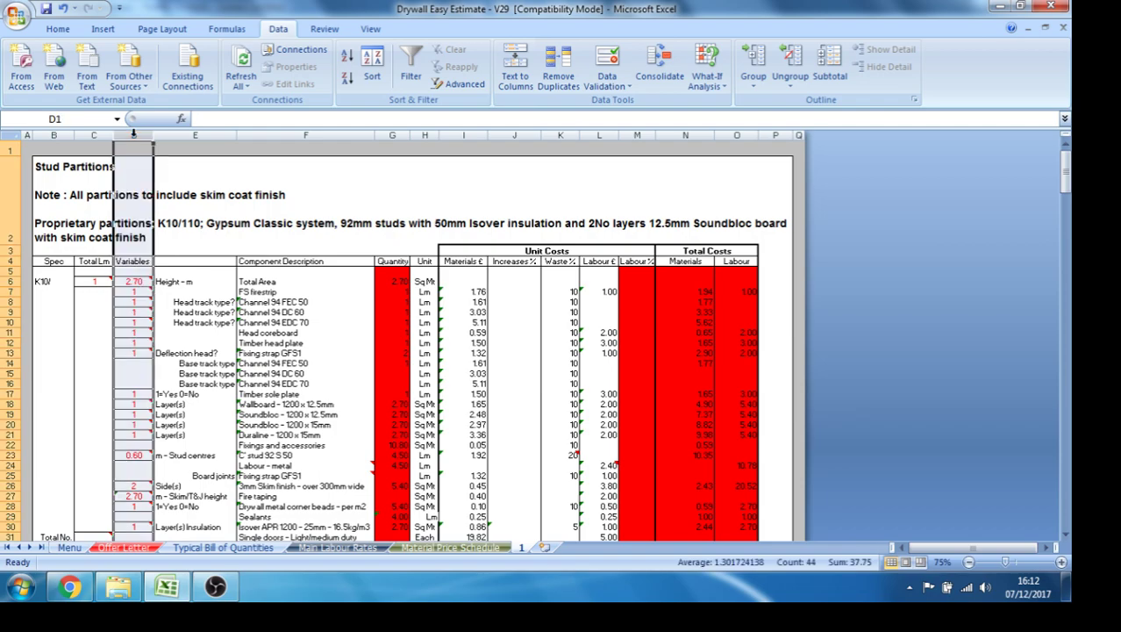
{"action": "left_click", "coordinate": [134, 292]}
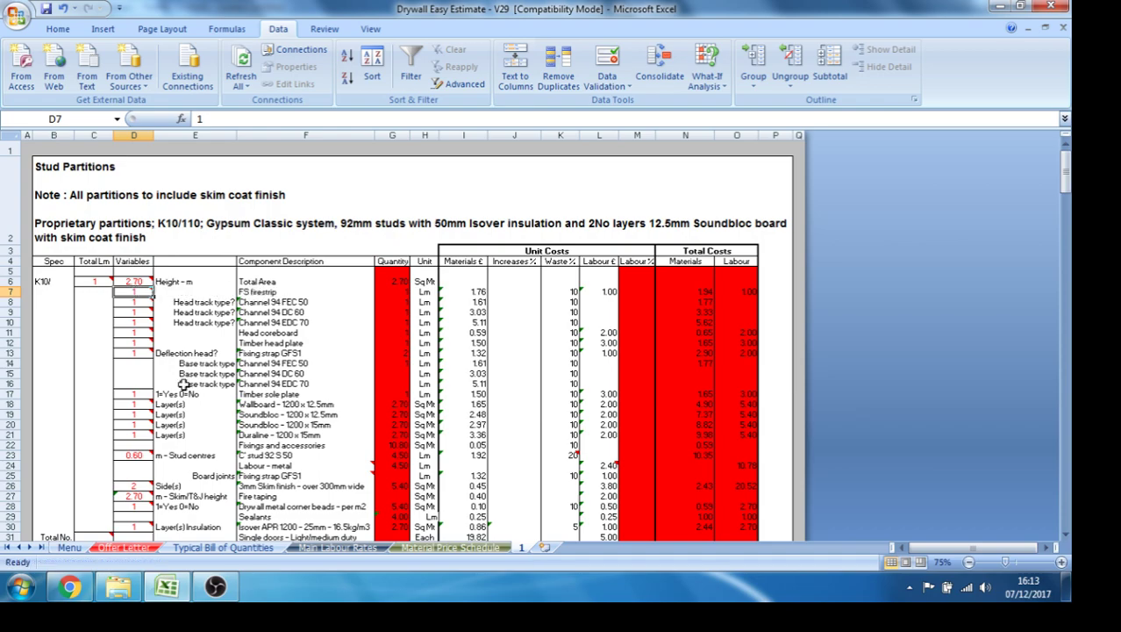
{"action": "type", "text": "2"}
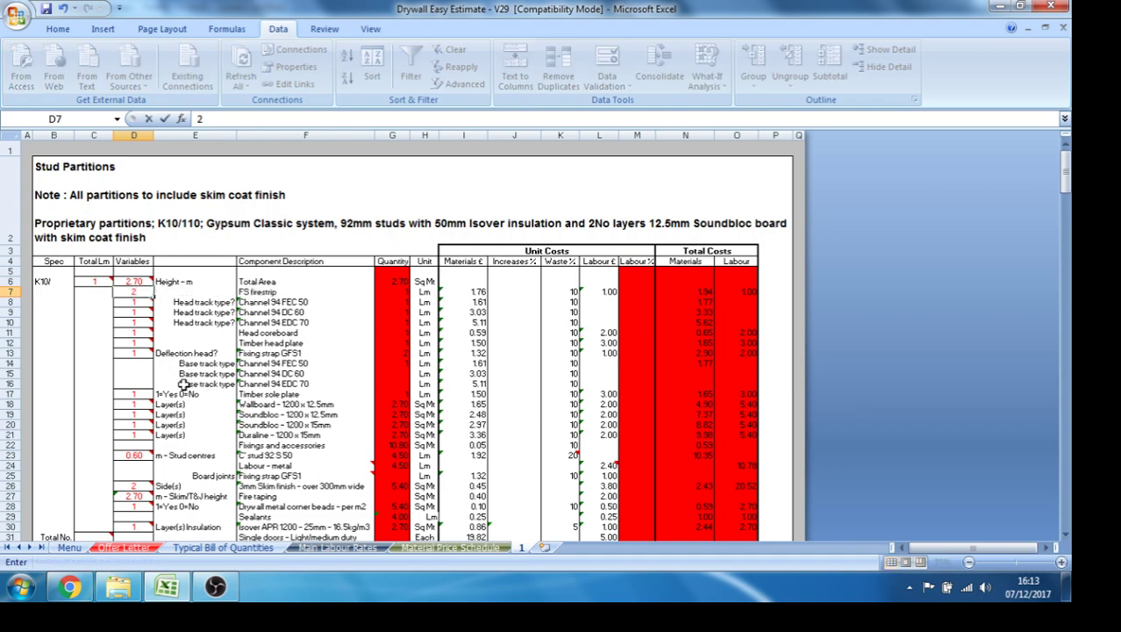
{"action": "key", "text": "Return"}
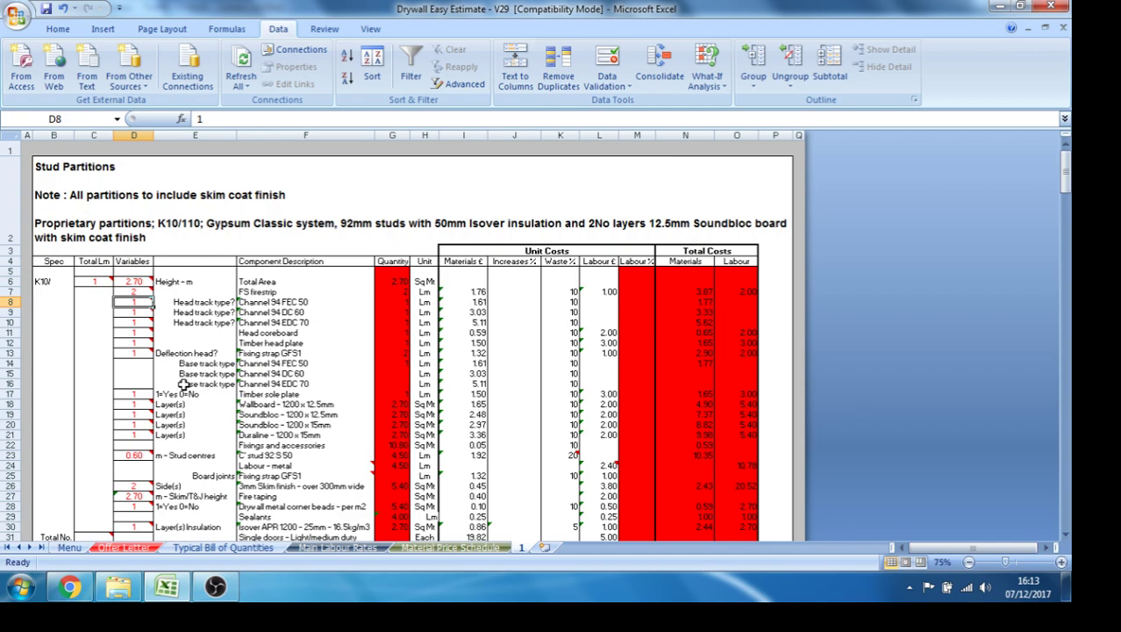
Zero out the head track variables for Channel 94 FEC 50 and Channel 94 EDC 70.
{"action": "key", "text": "Down"}
{"action": "key", "text": "Down"}
{"action": "type", "text": "0"}
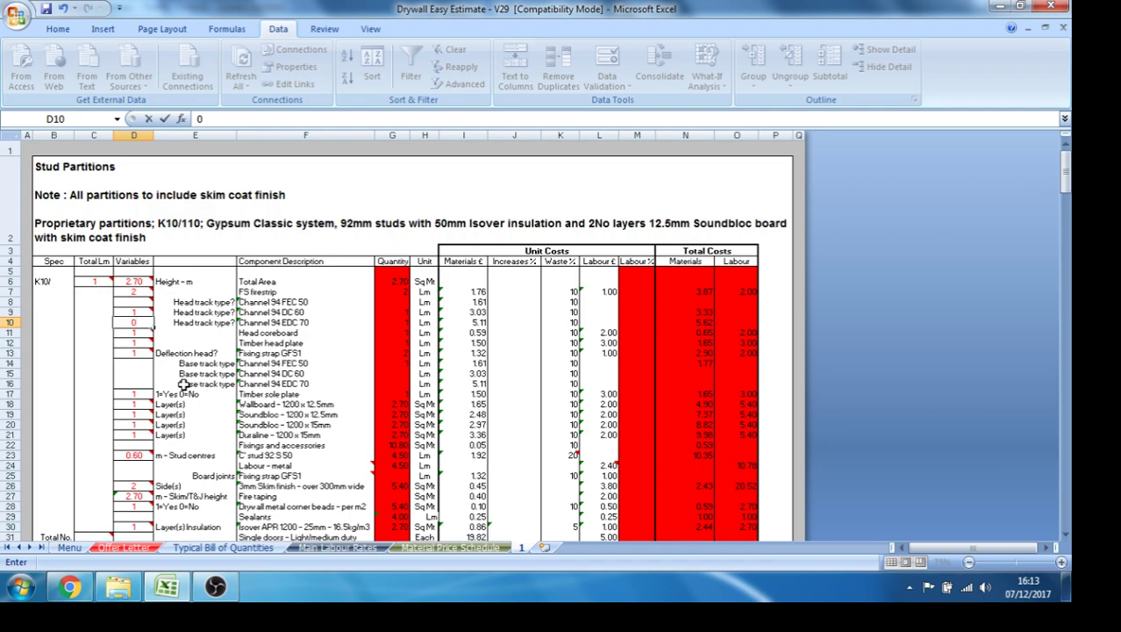
{"action": "key", "text": "Return"}
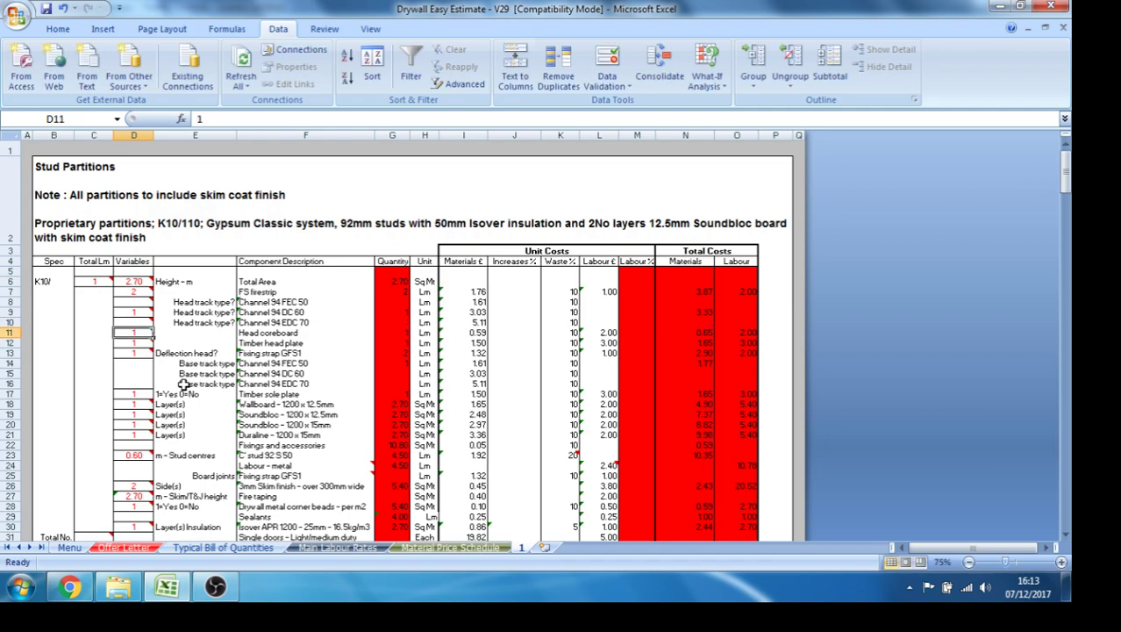
Set the Head coreboard variable to 2 and the Timber head plate variable to 0.
{"action": "type", "text": "2"}
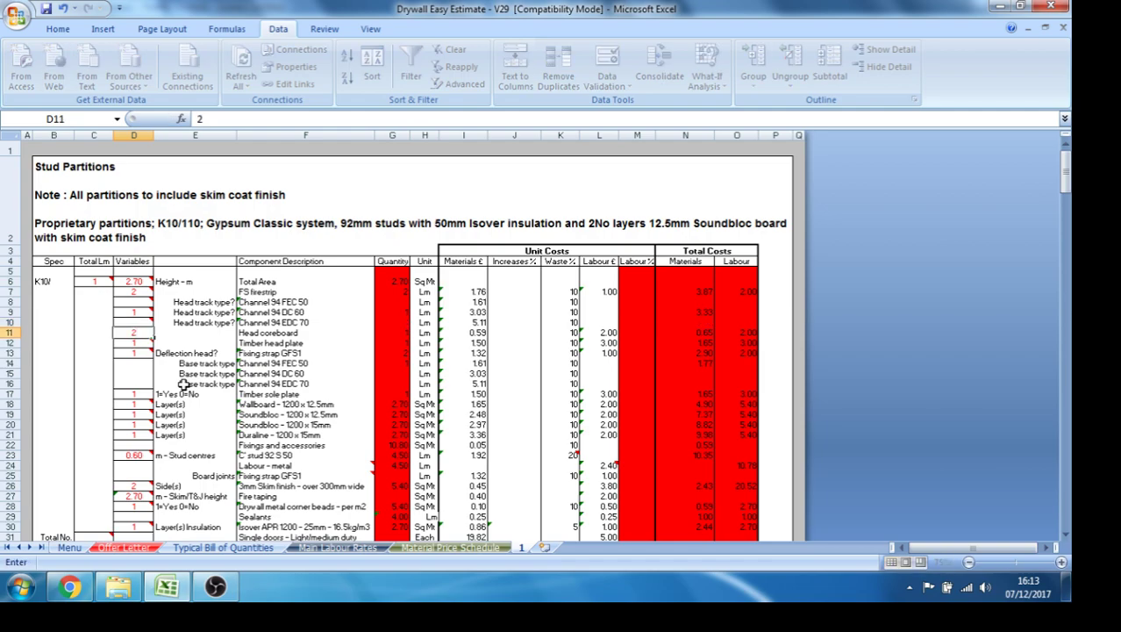
{"action": "key", "text": "Return"}
{"action": "type", "text": "0"}
{"action": "key", "text": "Return"}
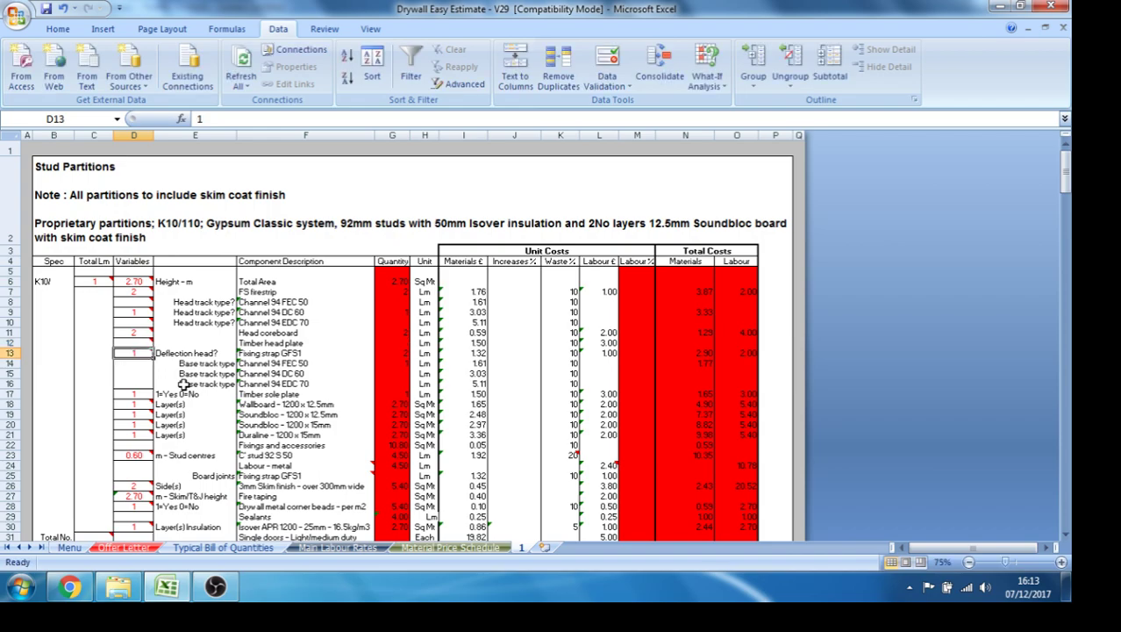
Set the Timber sole plate variable to 0.
{"action": "key", "text": "Down"}
{"action": "key", "text": "Down"}
{"action": "key", "text": "Down"}
{"action": "key", "text": "Down"}
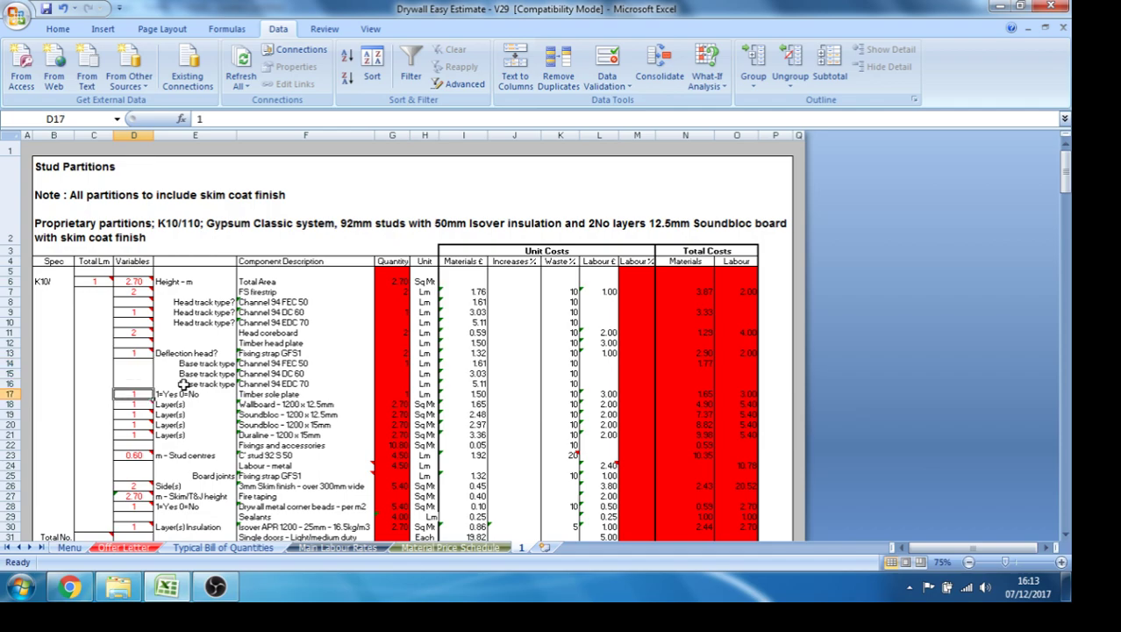
{"action": "type", "text": "0"}
{"action": "key", "text": "Return"}
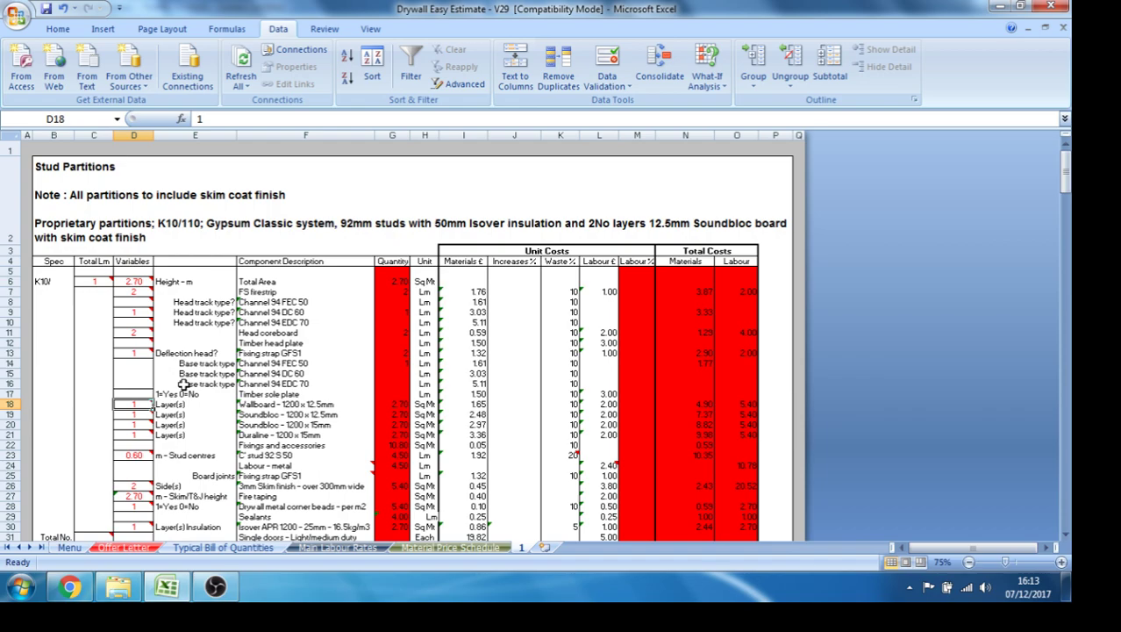
Clear the Wallboard 1200 x 12.5mm layers and set Soundbloc 1200 x 12.5mm to 4 layers.
{"action": "key", "text": "Delete"}
{"action": "key", "text": "Return"}
{"action": "type", "text": "4"}
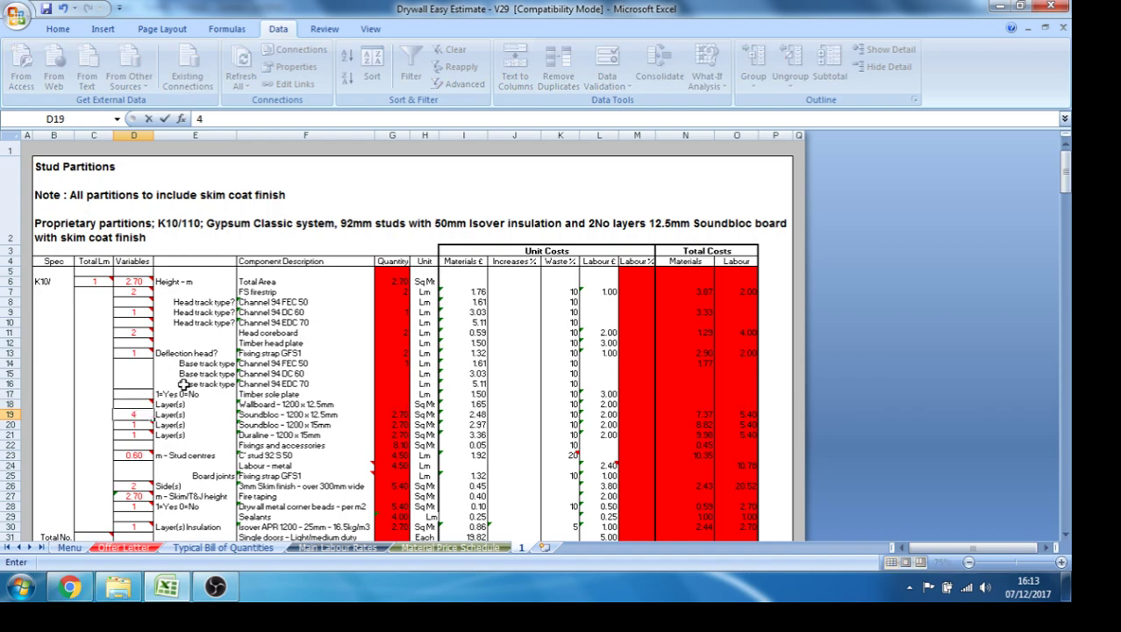
{"action": "key", "text": "Return"}
Set the layers for Soundbloc 1200 x 15mm and Duraline 1200 x 15mm to 0.
{"action": "type", "text": "0"}
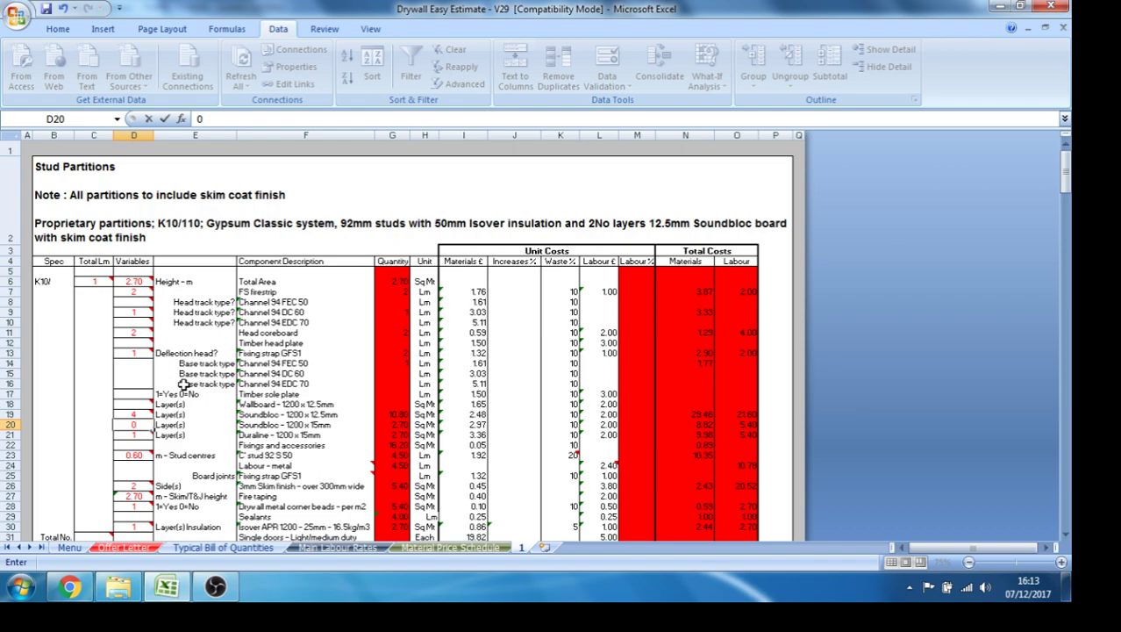
{"action": "key", "text": "Return"}
{"action": "type", "text": "0"}
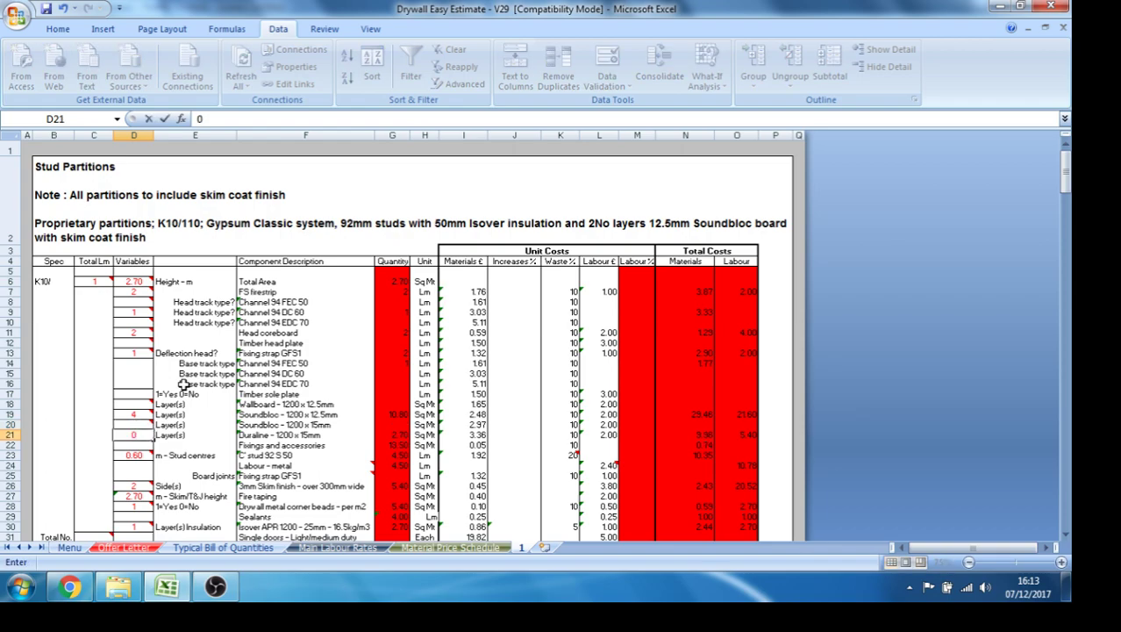
{"action": "key", "text": "Return"}
Review the stud centres and skim sides variables, and set the Skim/T&J height to 2.5 m.
{"action": "key", "text": "Return"}
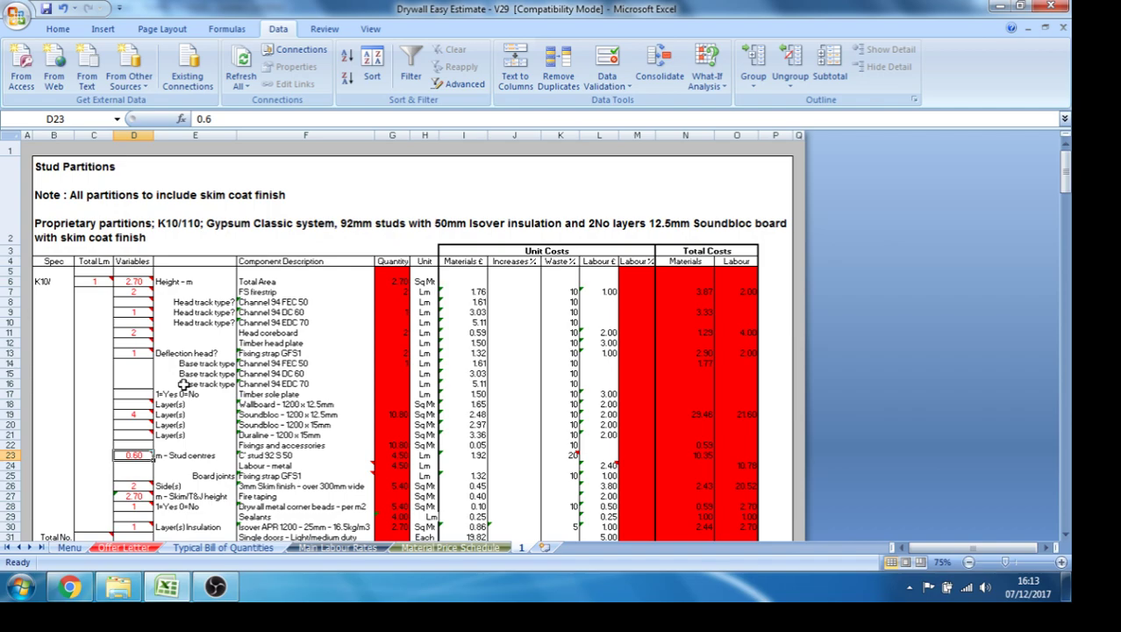
{"action": "key", "text": "Return"}
{"action": "key", "text": "Return"}
{"action": "key", "text": "Return"}
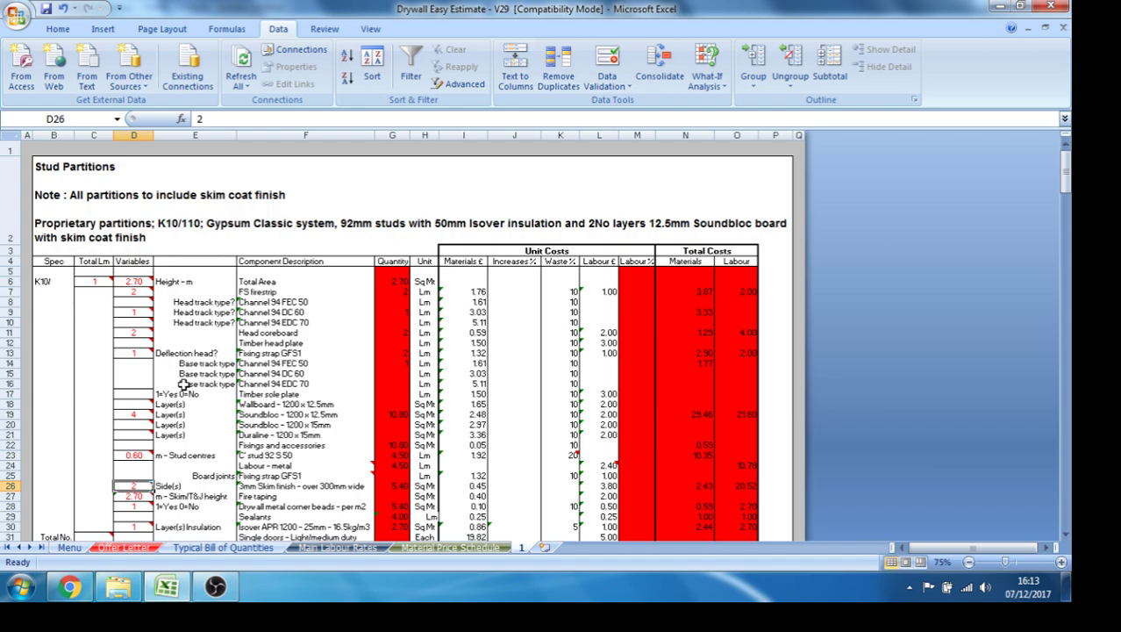
{"action": "key", "text": "Return"}
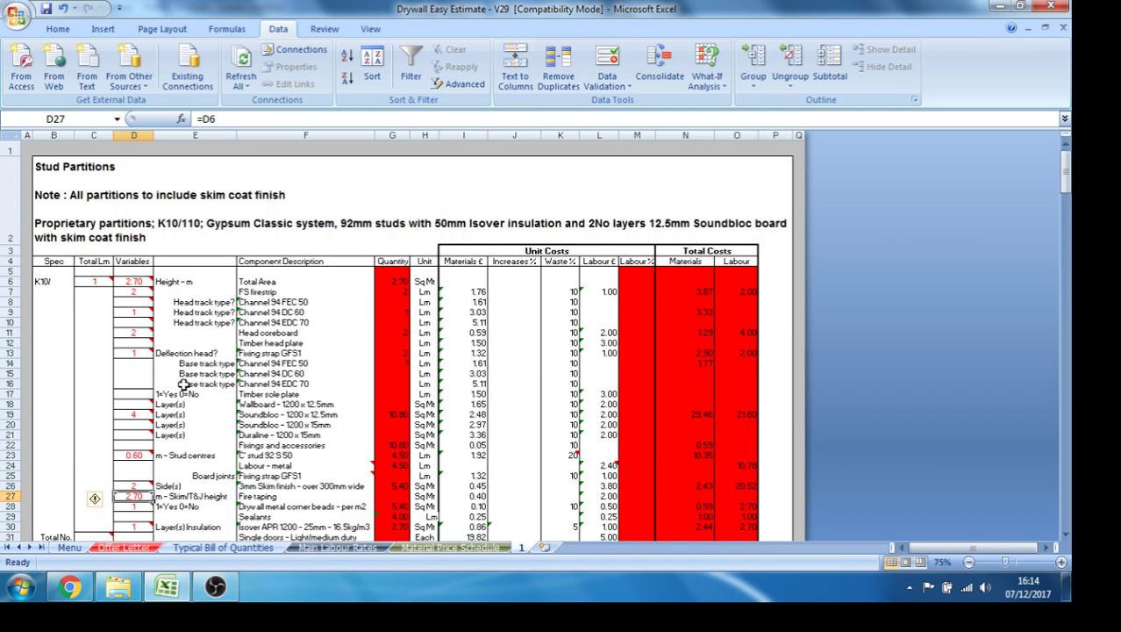
{"action": "type", "text": "2"}
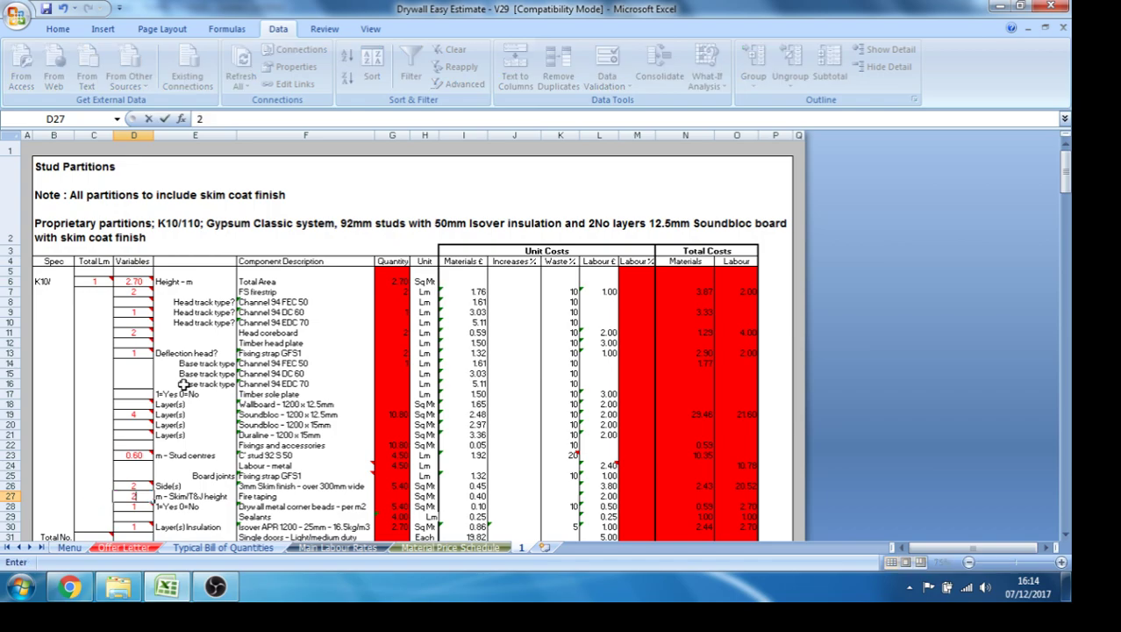
{"action": "type", "text": ".5"}
{"action": "key", "text": "Return"}
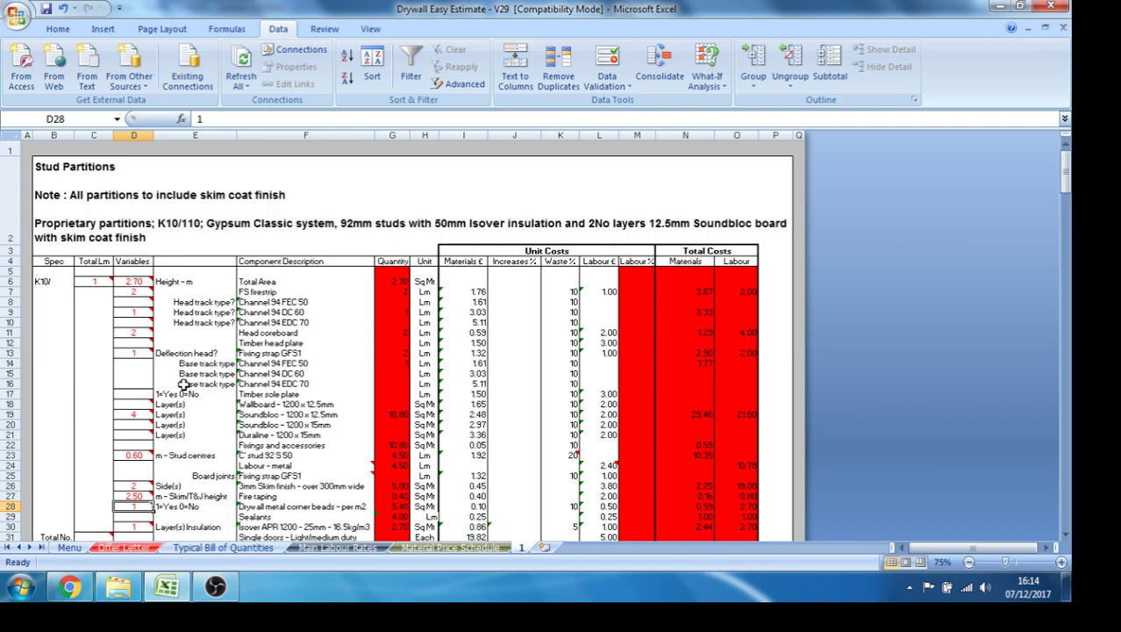
Exclude the Drywall metal corner beads by setting their variable to 0.
{"action": "type", "text": "0"}
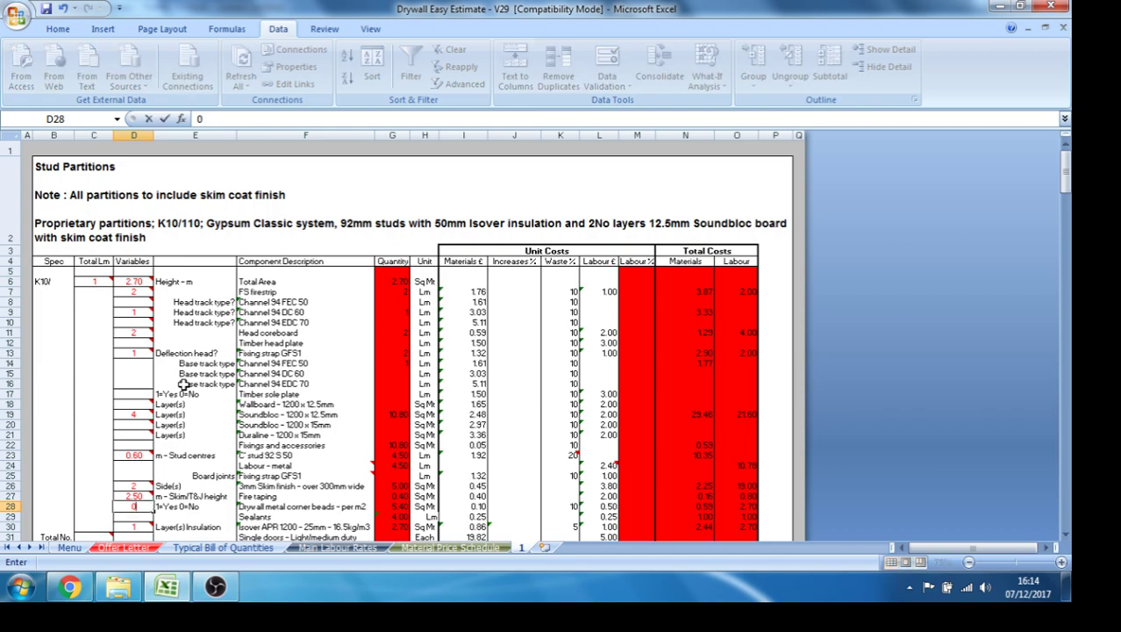
{"action": "key", "text": "Return"}
{"action": "key", "text": "Return"}
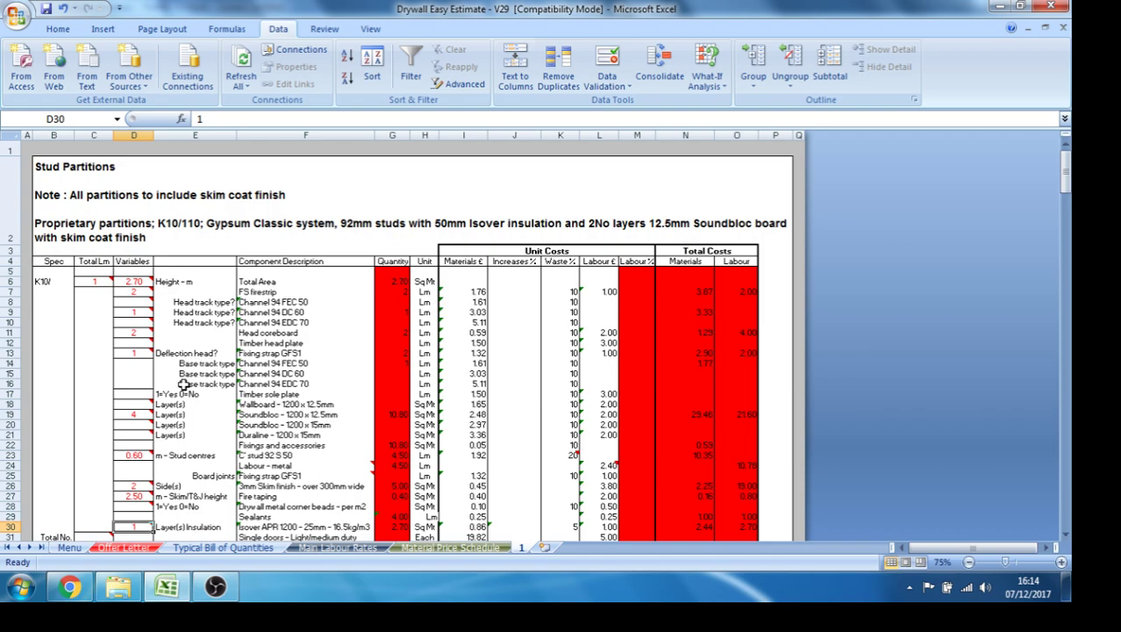
Review the Isover insulation component's source, the remaining variables down to the Scaffold row, and the waste percentage for the 'C' stud 92 S 50.
{"action": "left_click", "coordinate": [325, 527]}
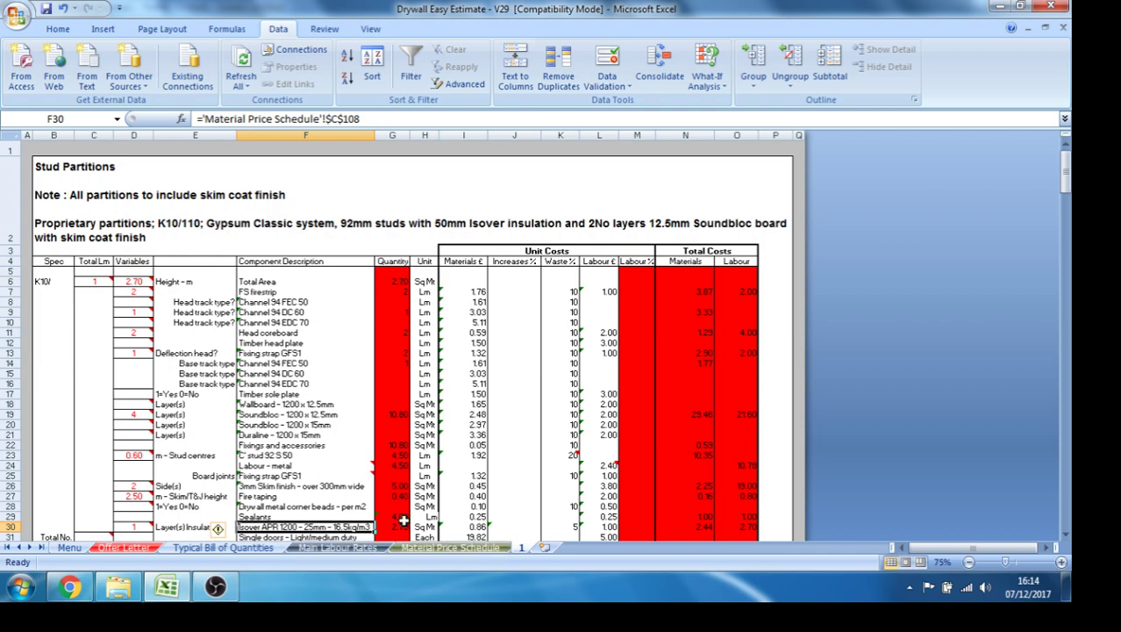
{"action": "mouse_move", "coordinate": [343, 476]}
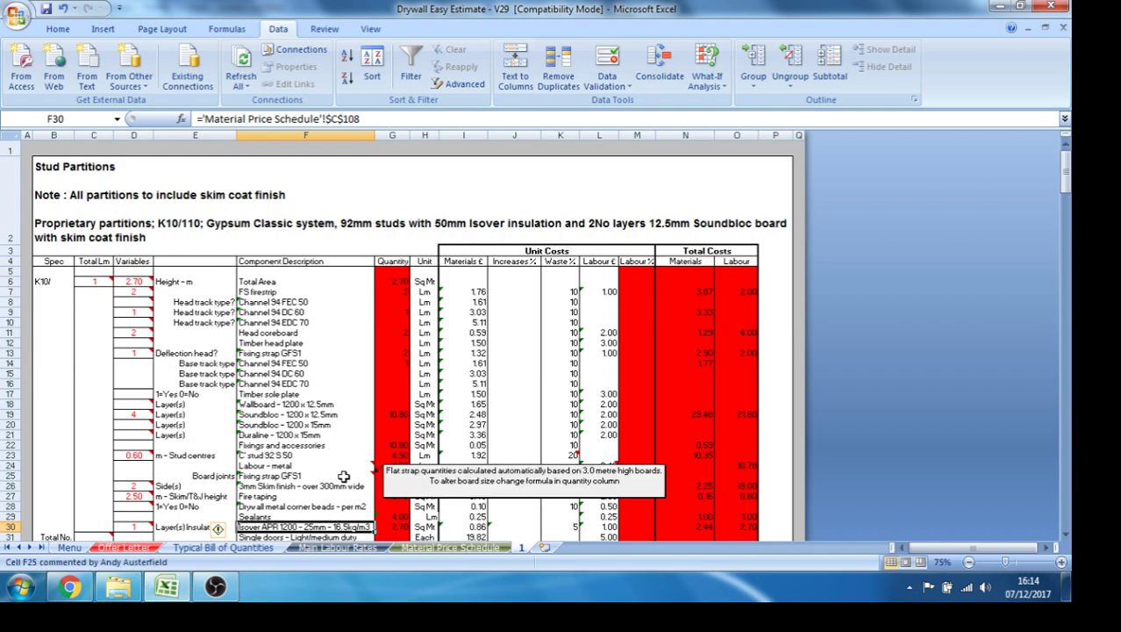
{"action": "left_click", "coordinate": [132, 525]}
{"action": "key", "text": "Down"}
{"action": "key", "text": "Down"}
{"action": "key", "text": "Down"}
{"action": "key", "text": "Down"}
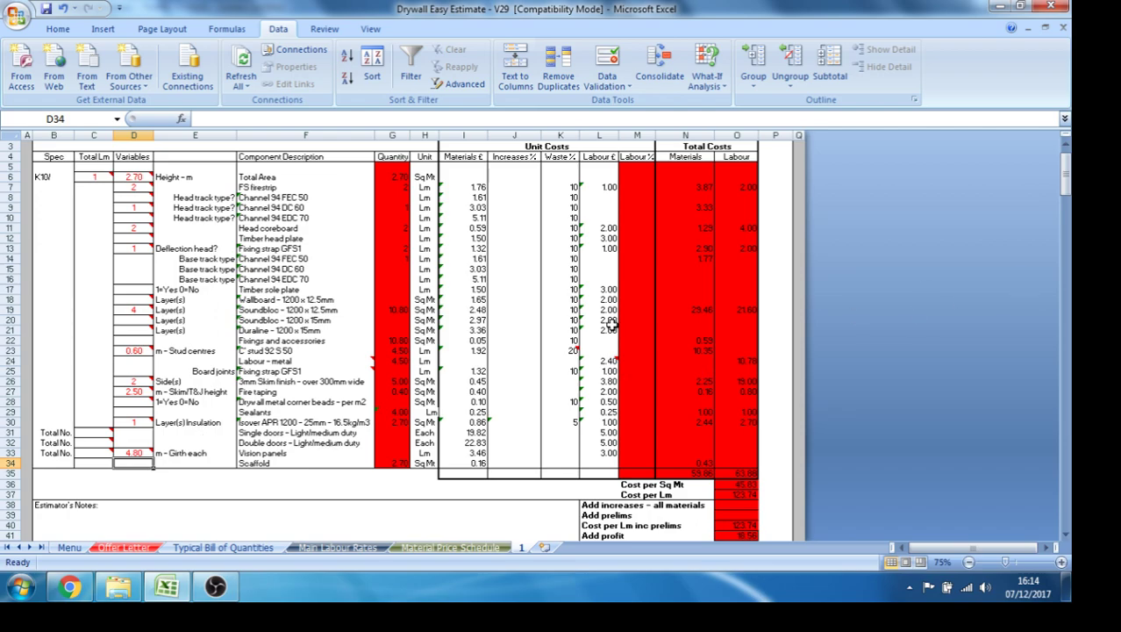
{"action": "left_click_drag", "start_coordinate": [1067, 182], "coordinate": [1067, 170]}
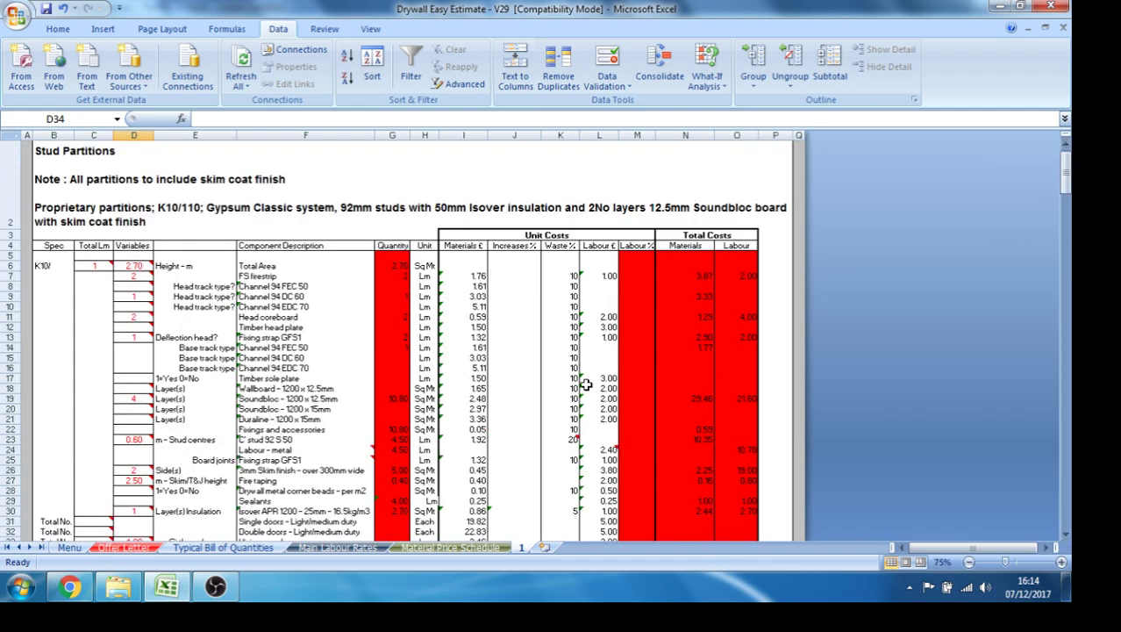
{"action": "left_click", "coordinate": [571, 439]}
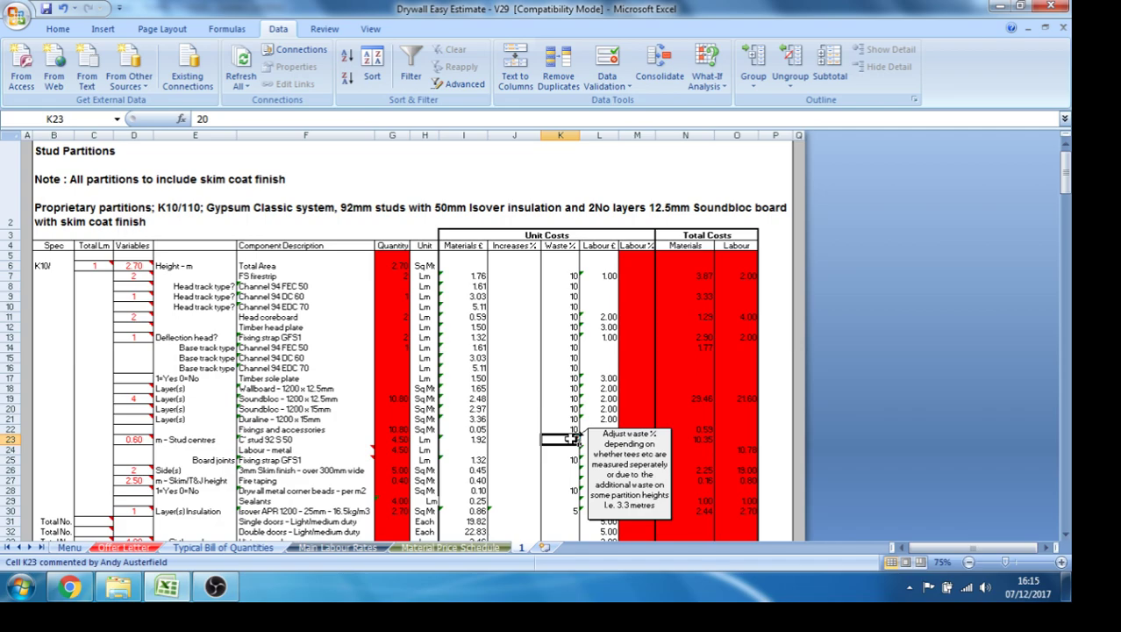
Set the waste percentage for the 'C' stud 92 S 50 to 10.
{"action": "type", "text": "10"}
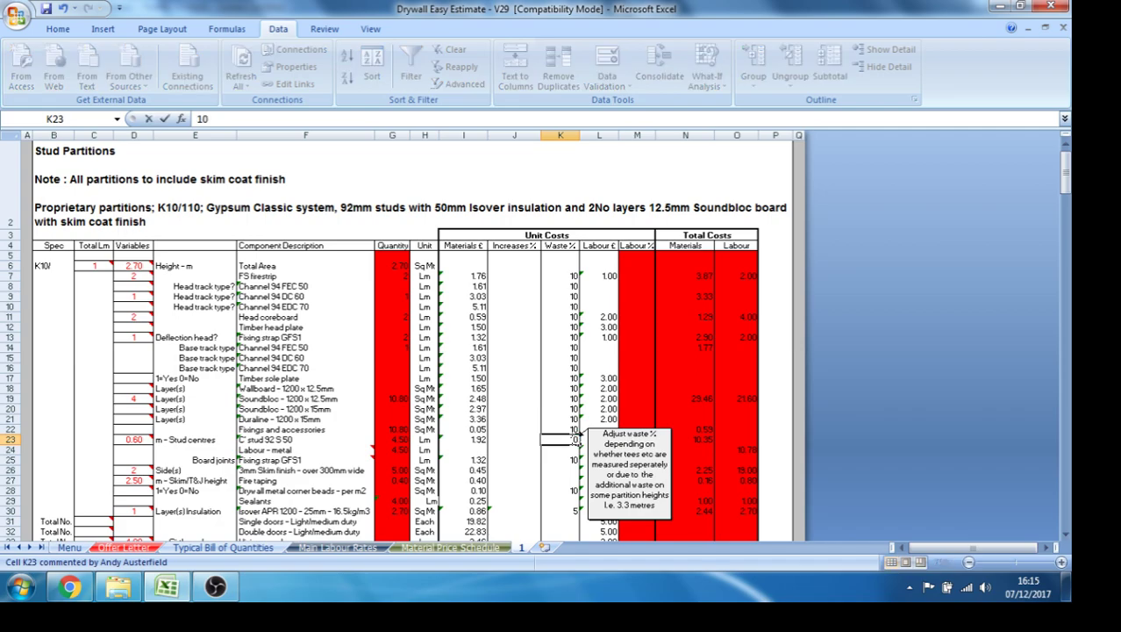
{"action": "key", "text": "Return"}
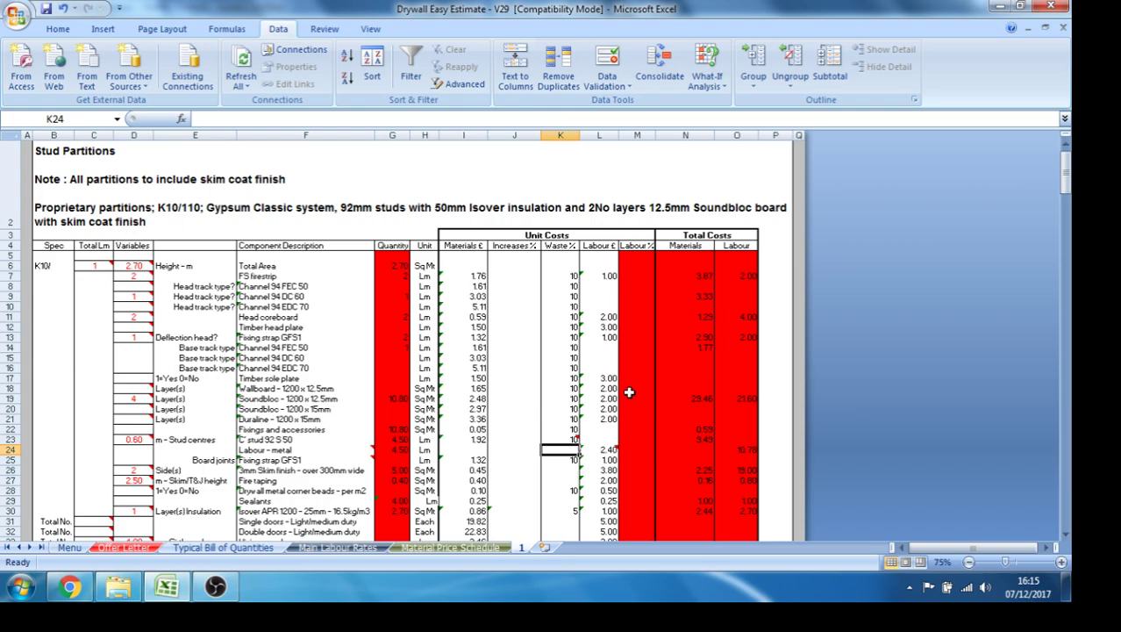
Link the bill of quantities rate for K10/110 2400 - 2700mm to the partition's Total per Lm in cell P43 of sheet 1.
{"action": "left_click", "coordinate": [223, 547]}
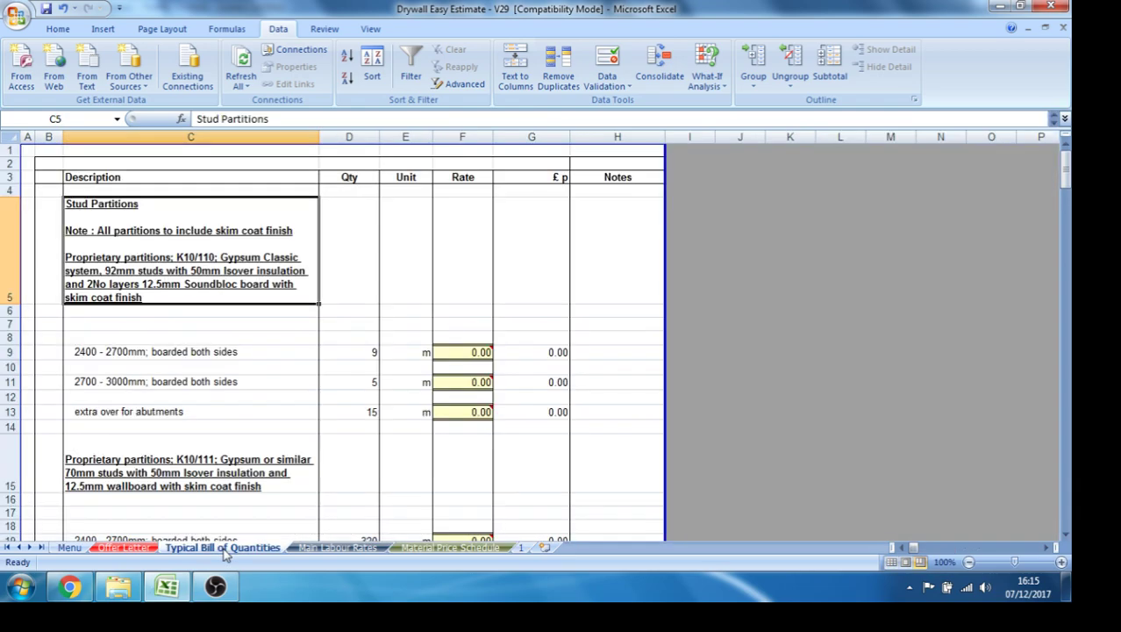
{"action": "left_click", "coordinate": [470, 351]}
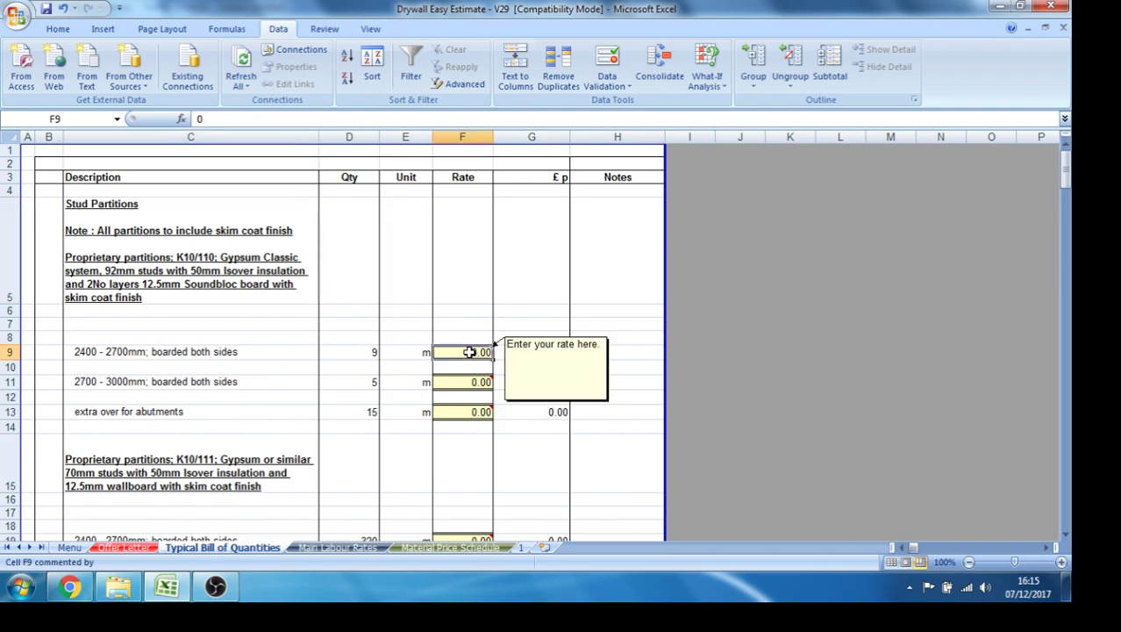
{"action": "type", "text": "="}
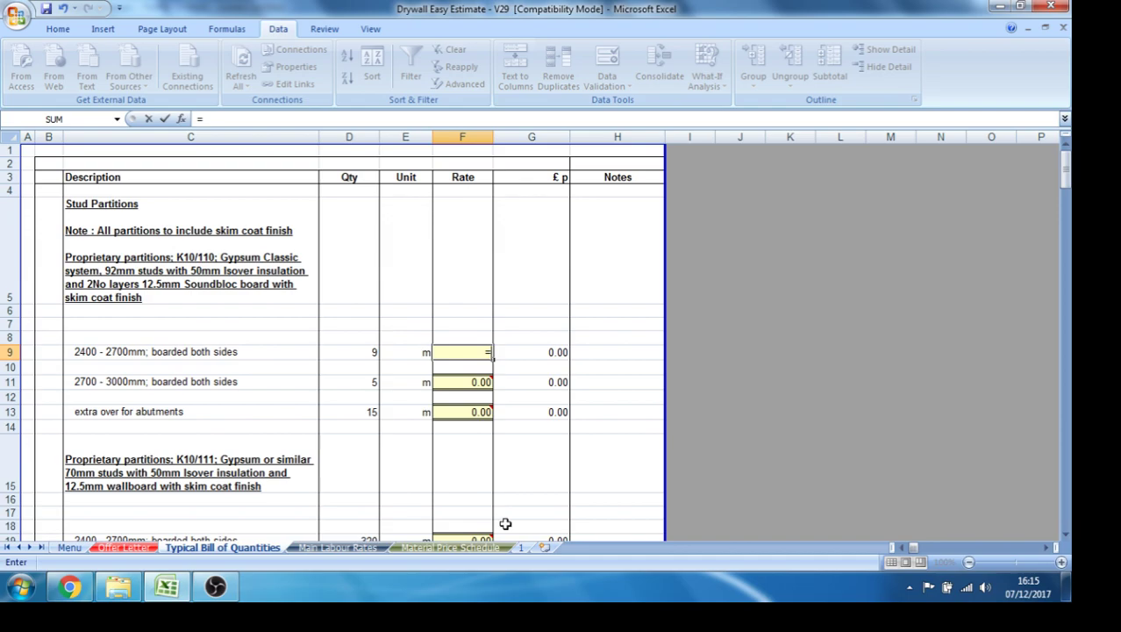
{"action": "left_click", "coordinate": [521, 548]}
{"action": "left_click_drag", "start_coordinate": [1064, 166], "coordinate": [1068, 194]}
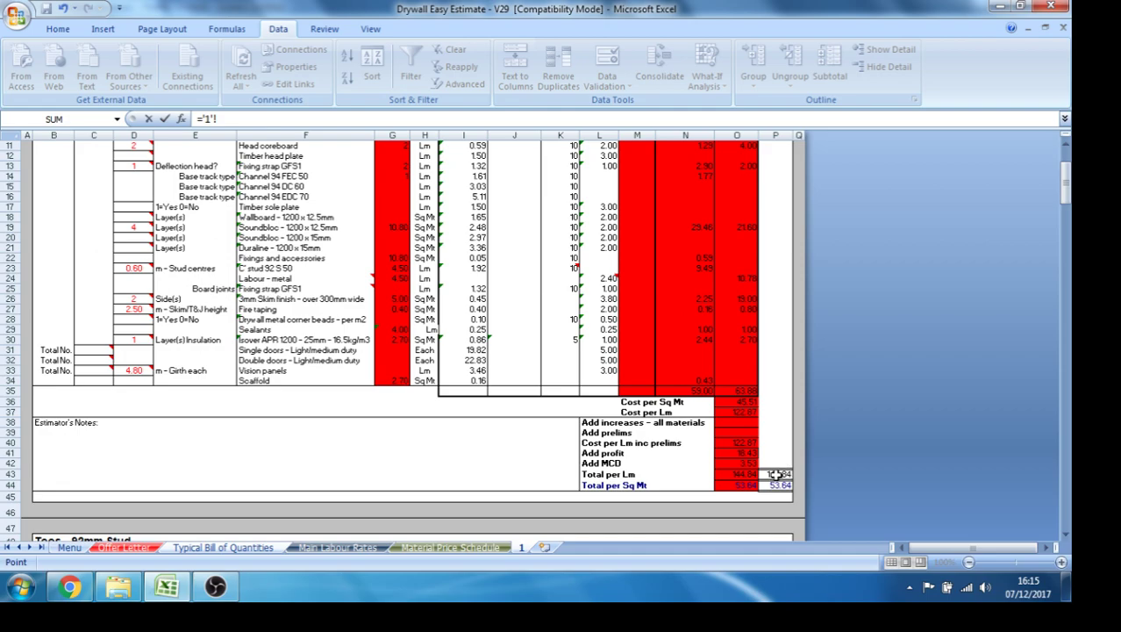
{"action": "left_click", "coordinate": [775, 474]}
{"action": "key", "text": "Return"}
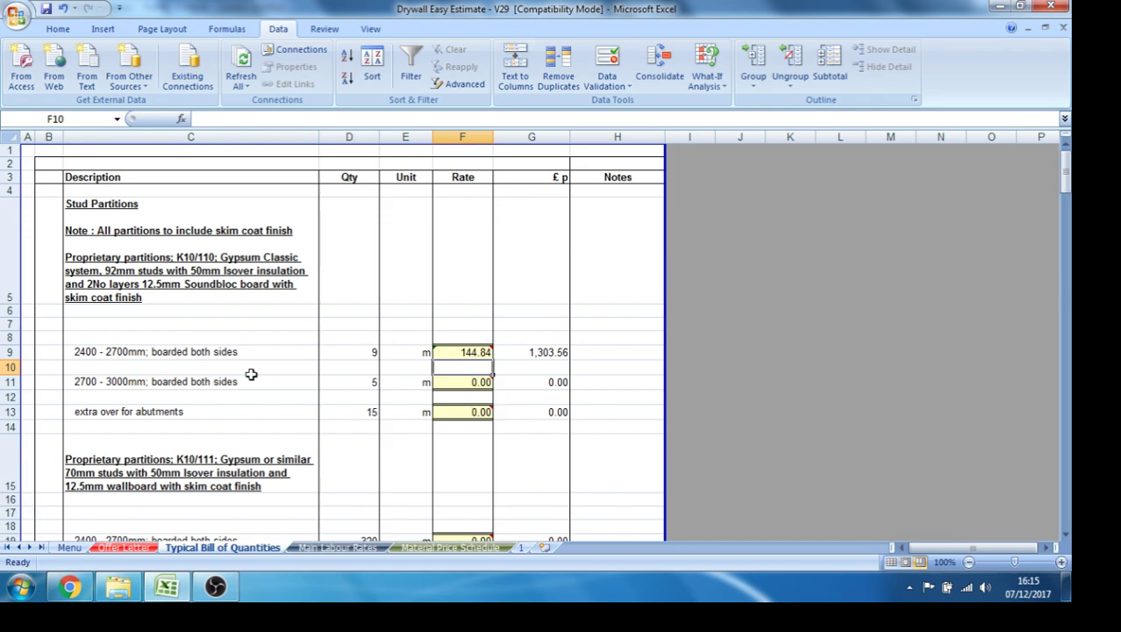
Copy rows 1 to 46 of the K10/110 build-up on sheet 1 and insert them at row 47, above Tees - 92mm Stud.
{"action": "left_click", "coordinate": [521, 547]}
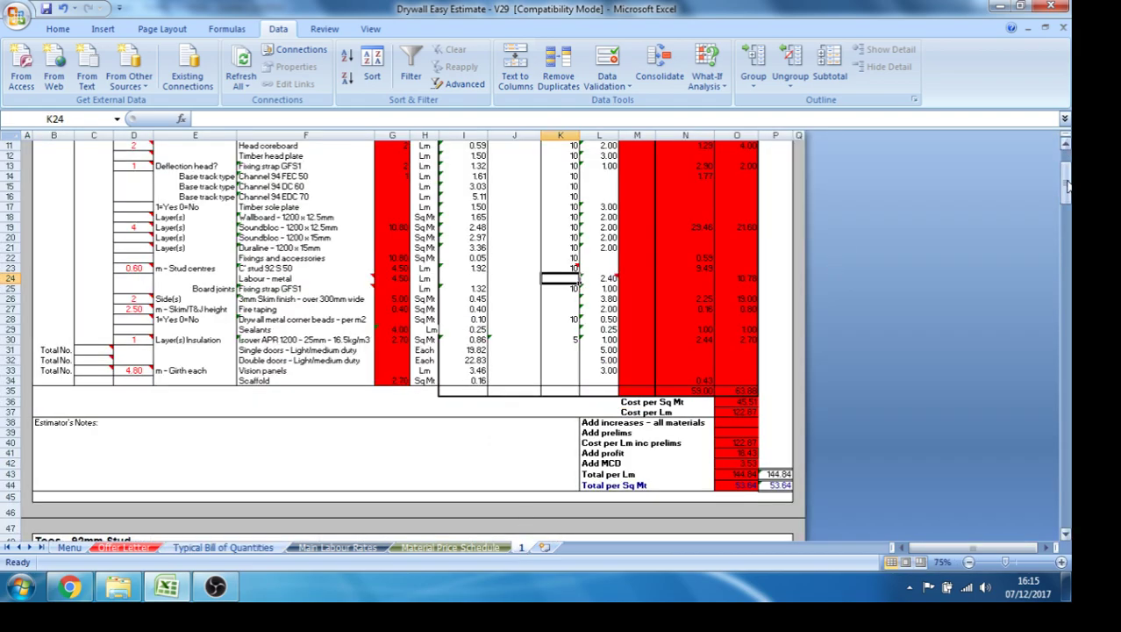
{"action": "scroll", "coordinate": [1064, 180], "scroll_direction": "up", "scroll_amount": 4}
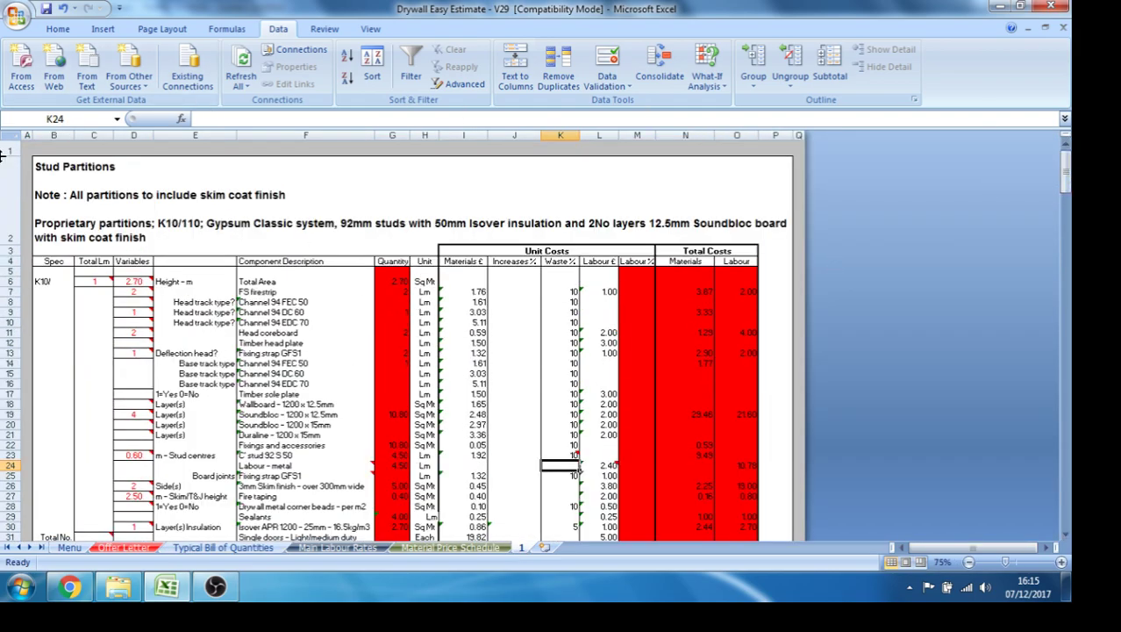
{"action": "left_click_drag", "start_coordinate": [4, 149], "coordinate": [7, 488]}
{"action": "right_click", "coordinate": [4, 465]}
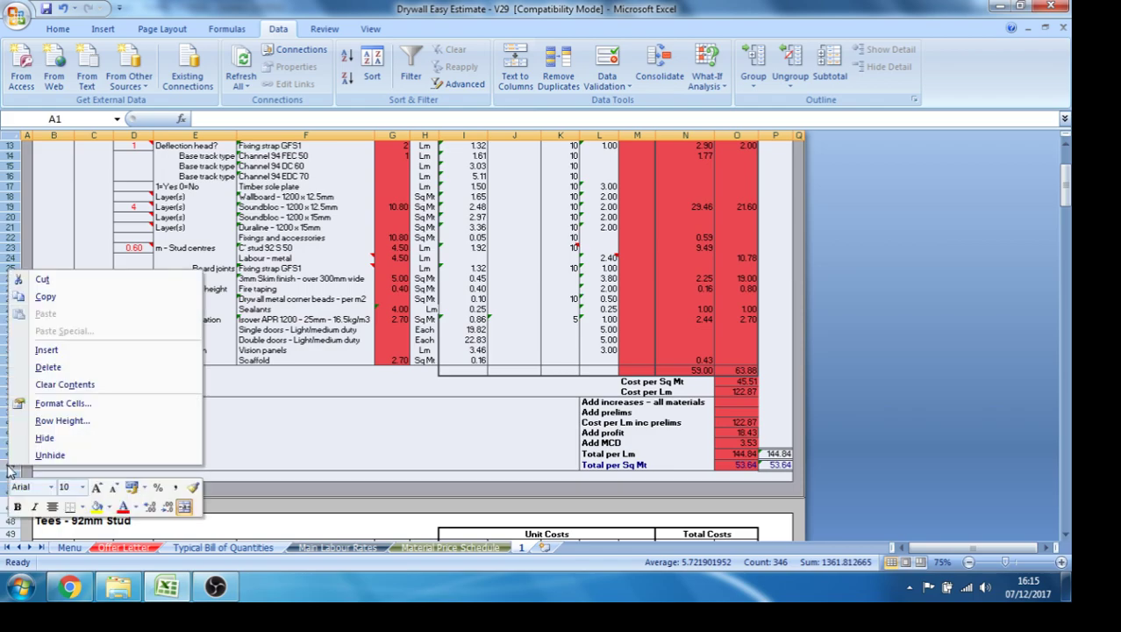
{"action": "left_click", "coordinate": [45, 298]}
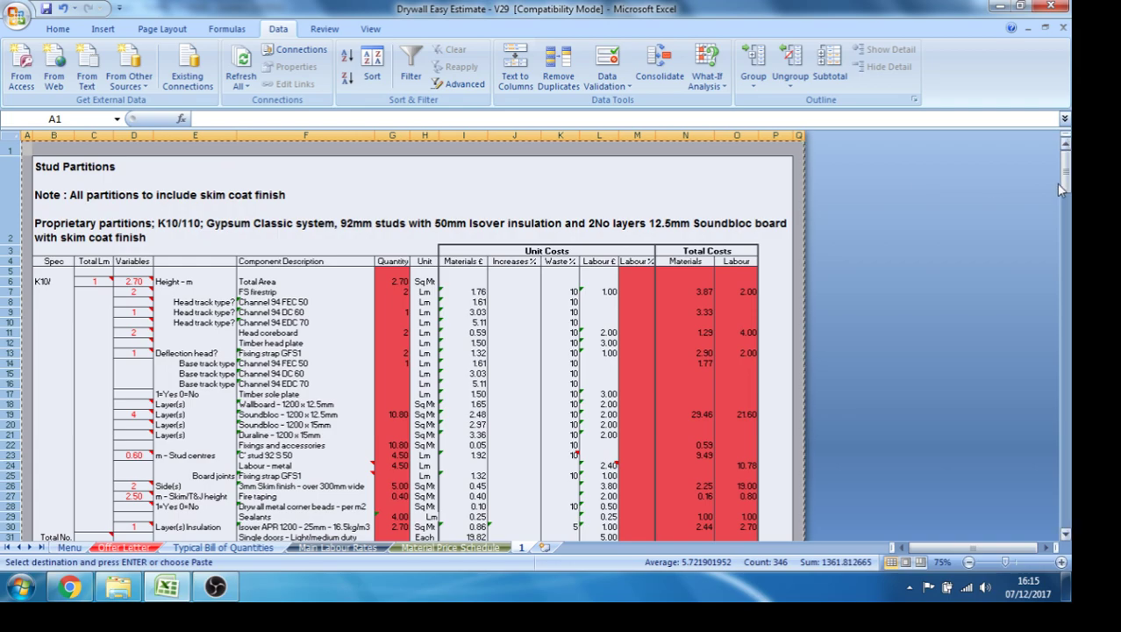
{"action": "left_click_drag", "start_coordinate": [1063, 172], "coordinate": [1063, 182]}
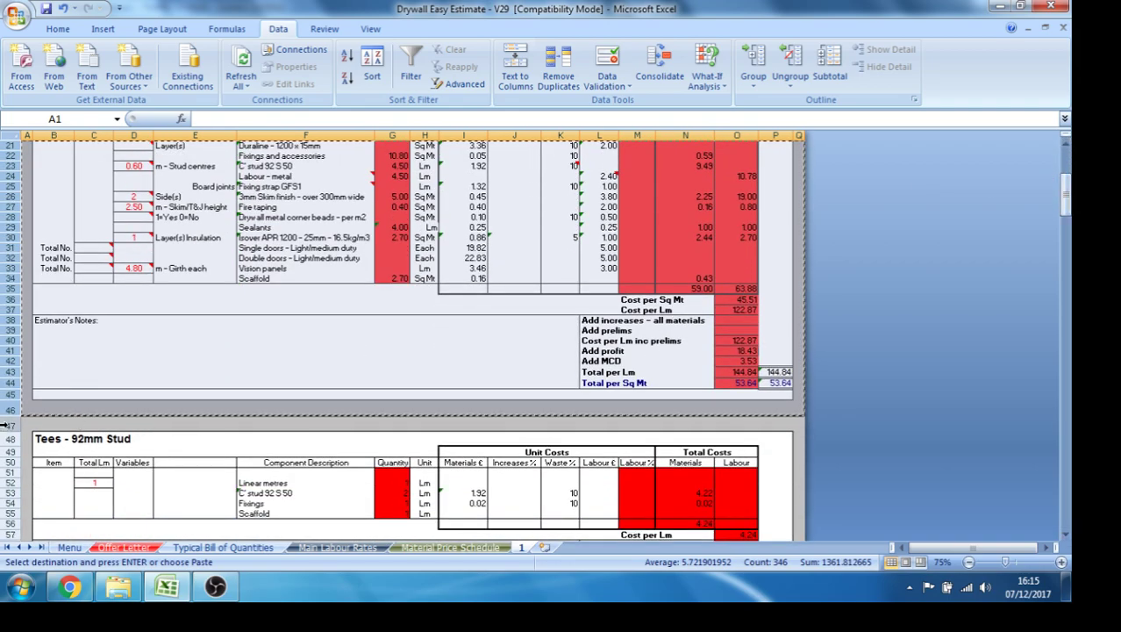
{"action": "left_click", "coordinate": [6, 425]}
{"action": "right_click", "coordinate": [6, 424]}
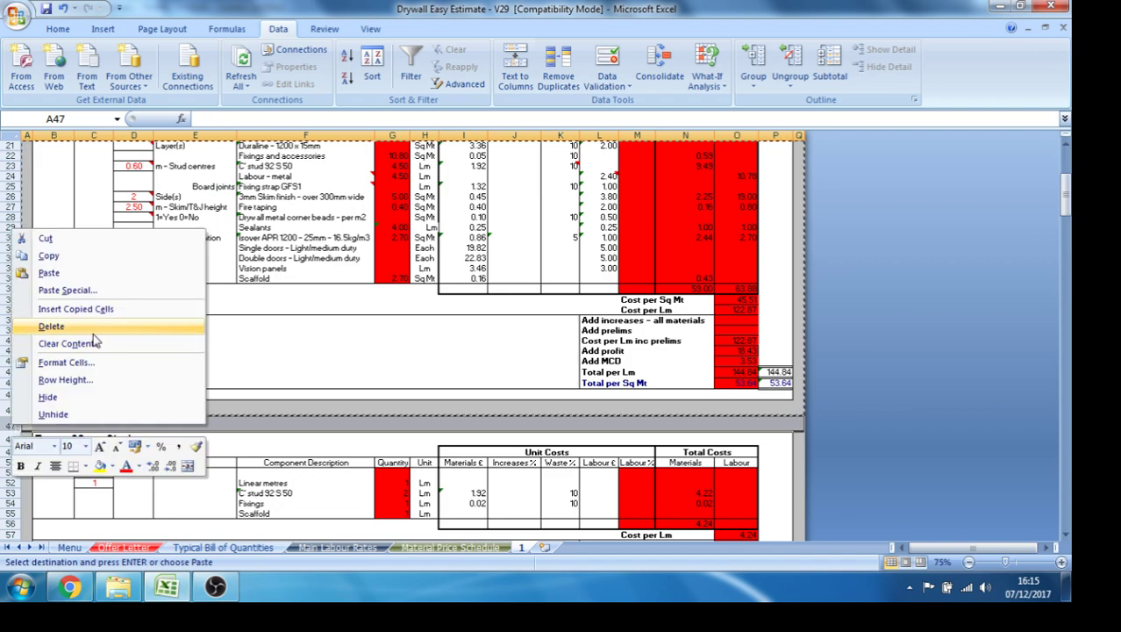
{"action": "left_click", "coordinate": [111, 309]}
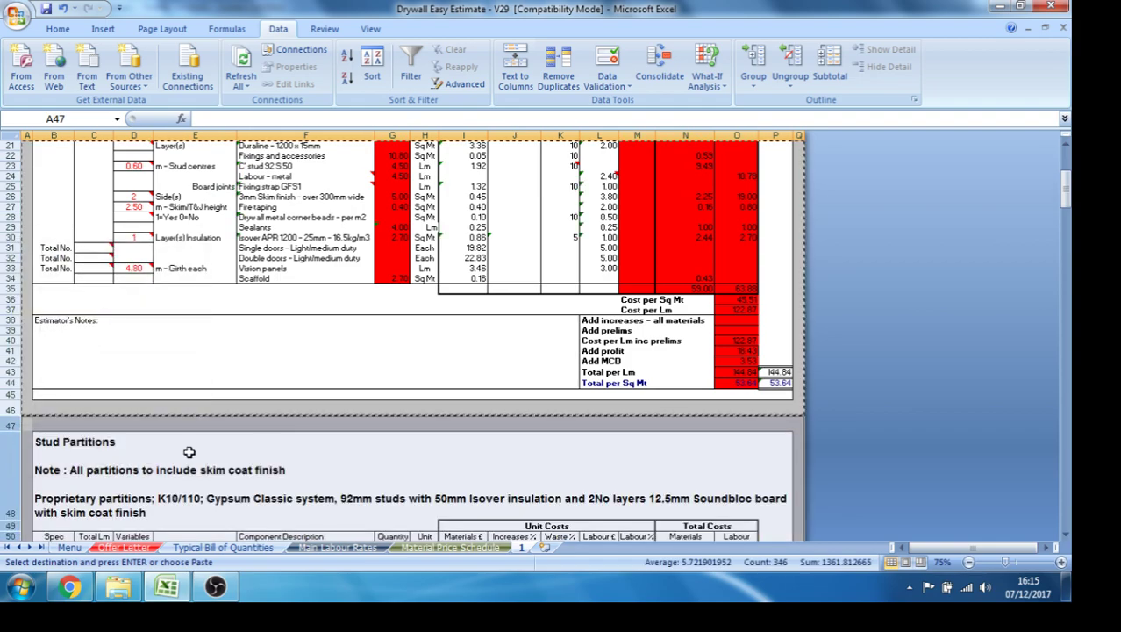
Set the partition height in the copied K10/110 build-up to 3 m.
{"action": "left_click", "coordinate": [188, 452]}
{"action": "key", "text": "Down"}
{"action": "key", "text": "Down"}
{"action": "key", "text": "Down"}
{"action": "key", "text": "Down"}
{"action": "key", "text": "Down"}
{"action": "key", "text": "Down"}
{"action": "key", "text": "Down"}
{"action": "key", "text": "Down"}
{"action": "key", "text": "Down"}
{"action": "key", "text": "Down"}
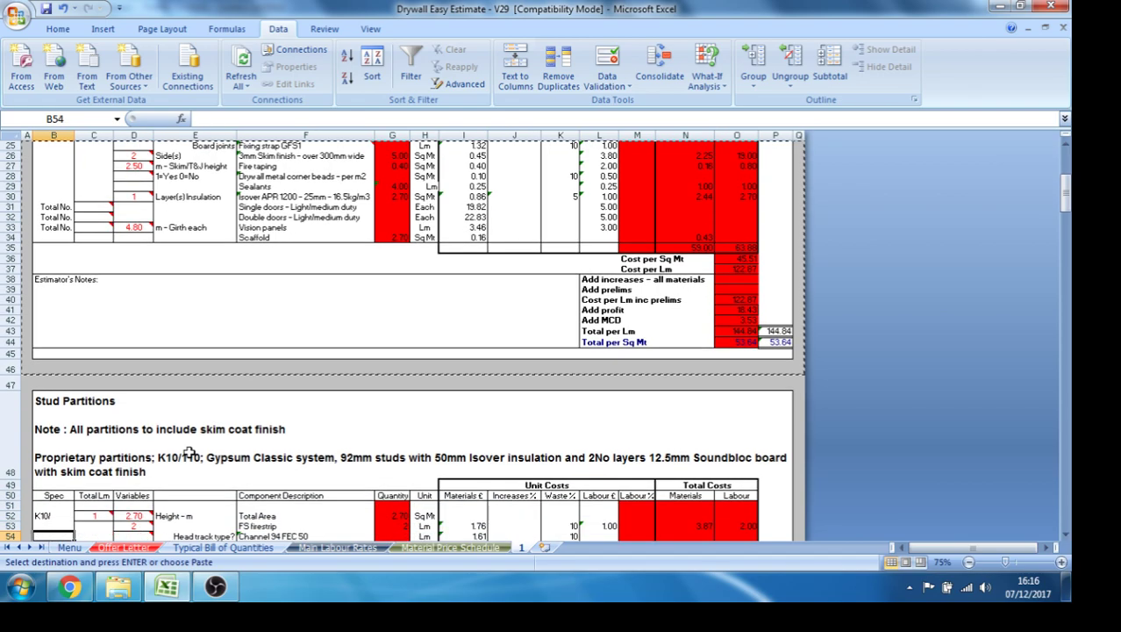
{"action": "key", "text": "Down"}
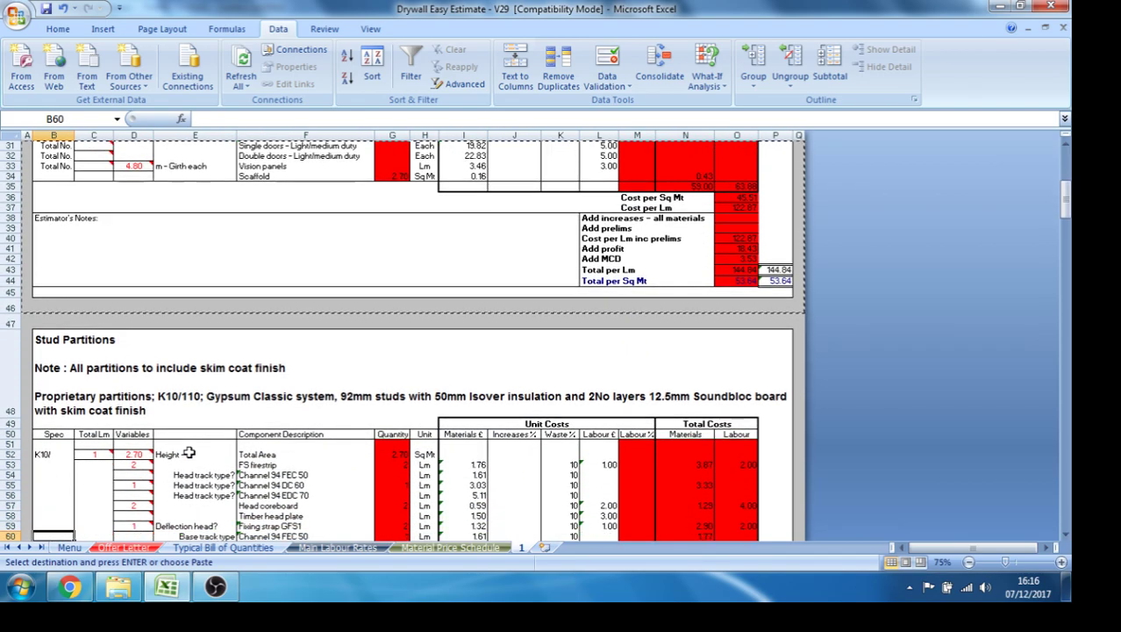
{"action": "left_click", "coordinate": [132, 455]}
{"action": "key", "text": "Escape"}
{"action": "type", "text": "3"}
{"action": "key", "text": "Return"}
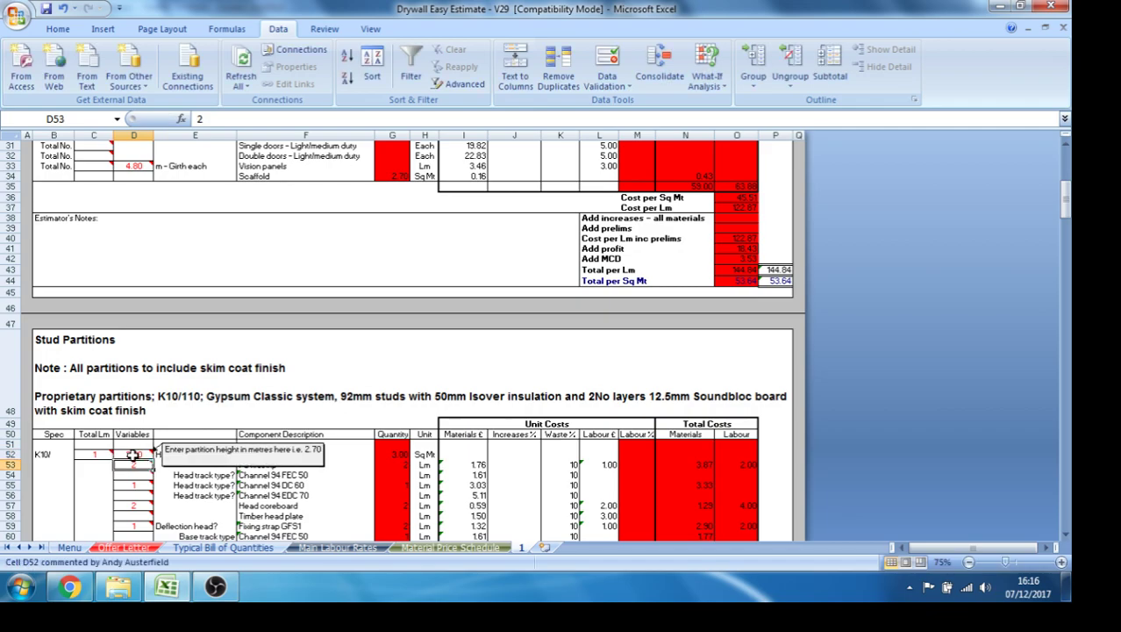
Link the bill of quantities rate for K10/110 2700 - 3000mm to the copied build-up's Total per Lm in cell P89 of sheet 1.
{"action": "left_click", "coordinate": [208, 547]}
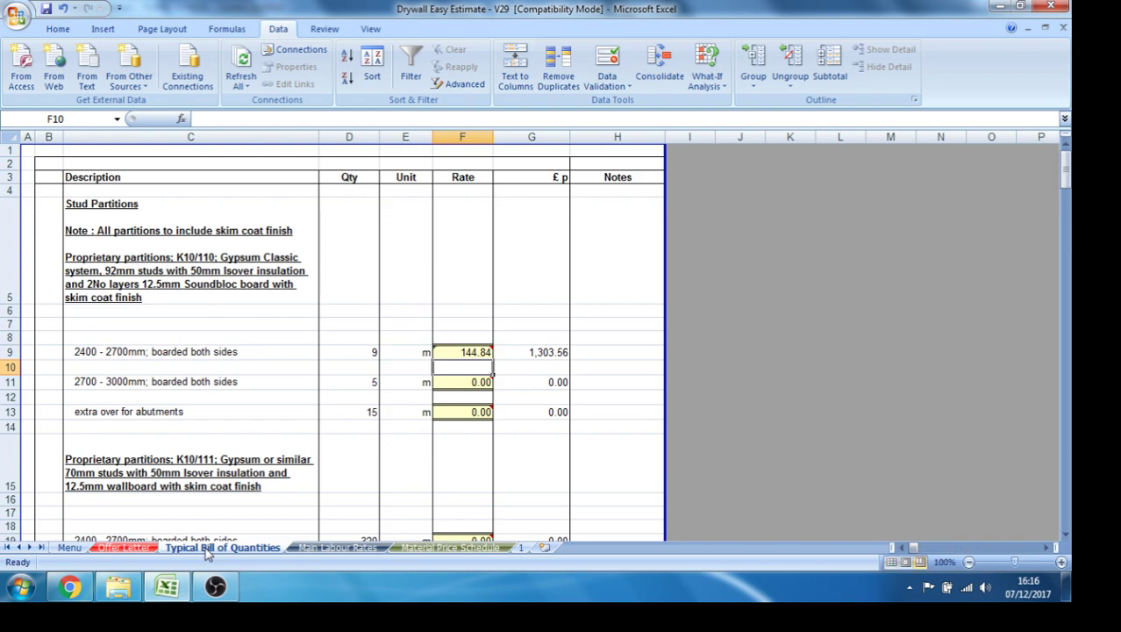
{"action": "left_click", "coordinate": [478, 382]}
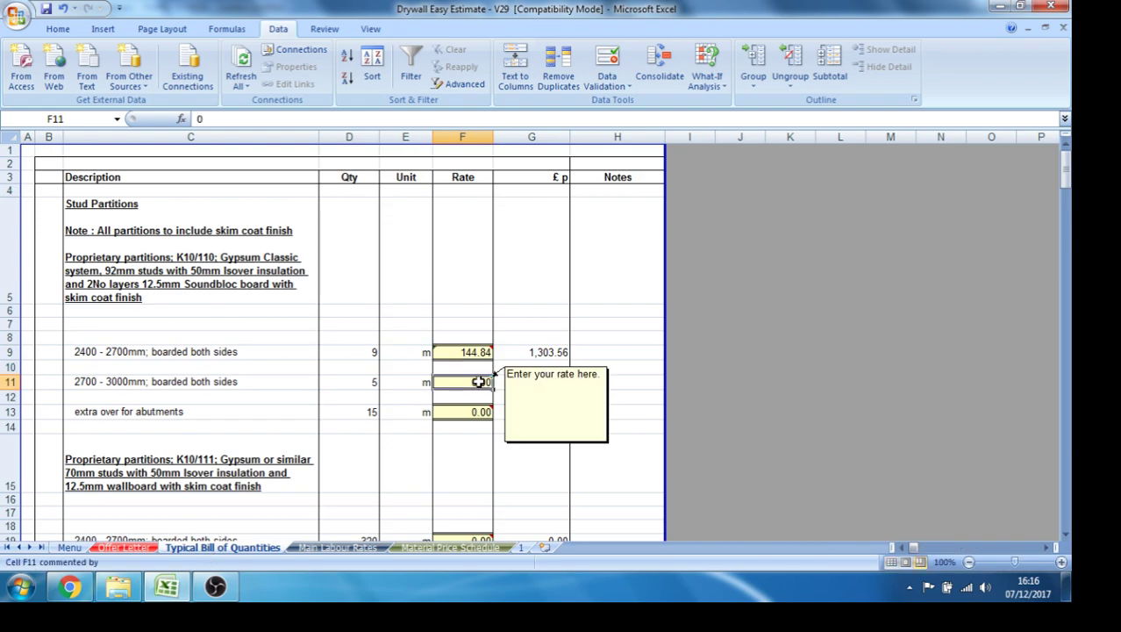
{"action": "type", "text": "="}
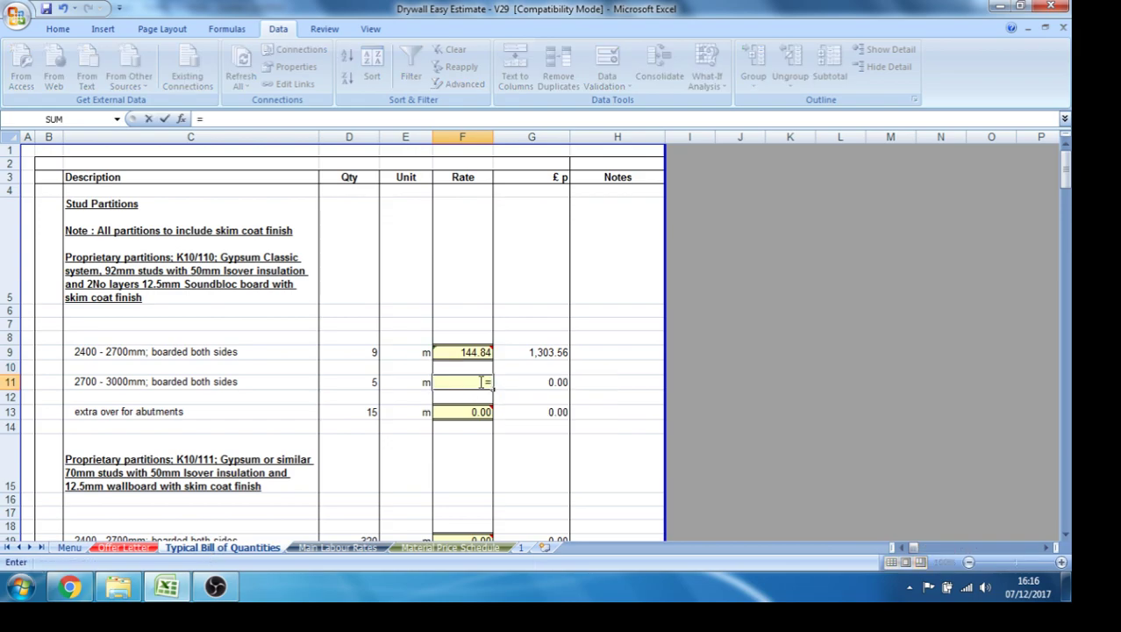
{"action": "left_click", "coordinate": [521, 548]}
{"action": "left_click_drag", "start_coordinate": [1066, 210], "coordinate": [1066, 245]}
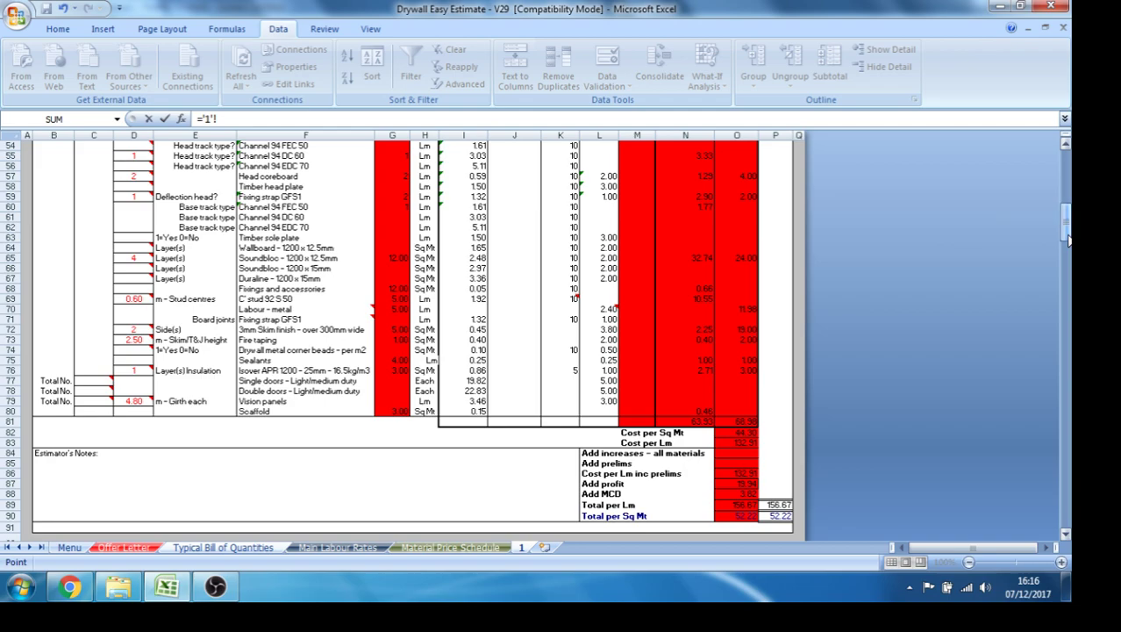
{"action": "left_click", "coordinate": [778, 504]}
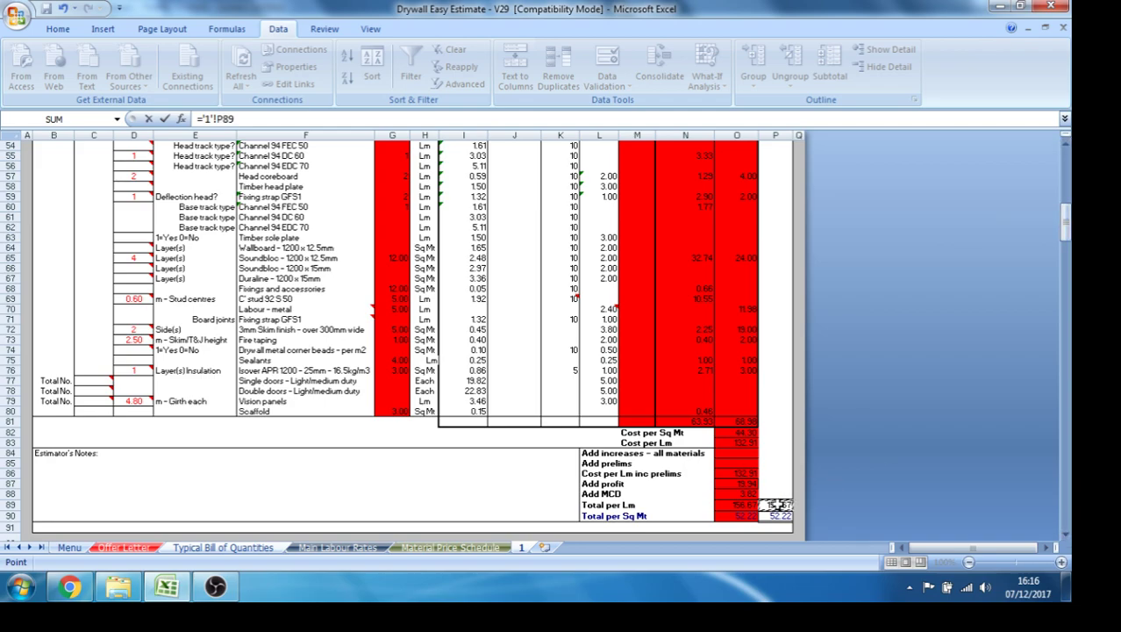
{"action": "key", "text": "Return"}
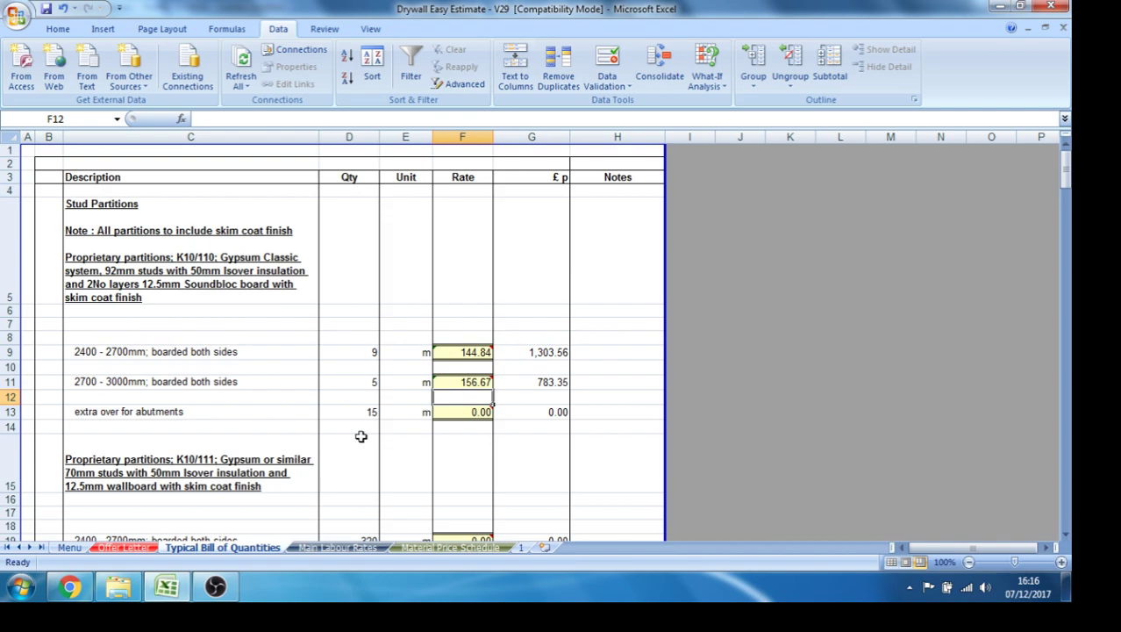
Link the bill's extra over for abutments rate to the Abutments - 92mm Stud Total per Lm in cell P167 of sheet 1.
{"action": "left_click", "coordinate": [461, 412]}
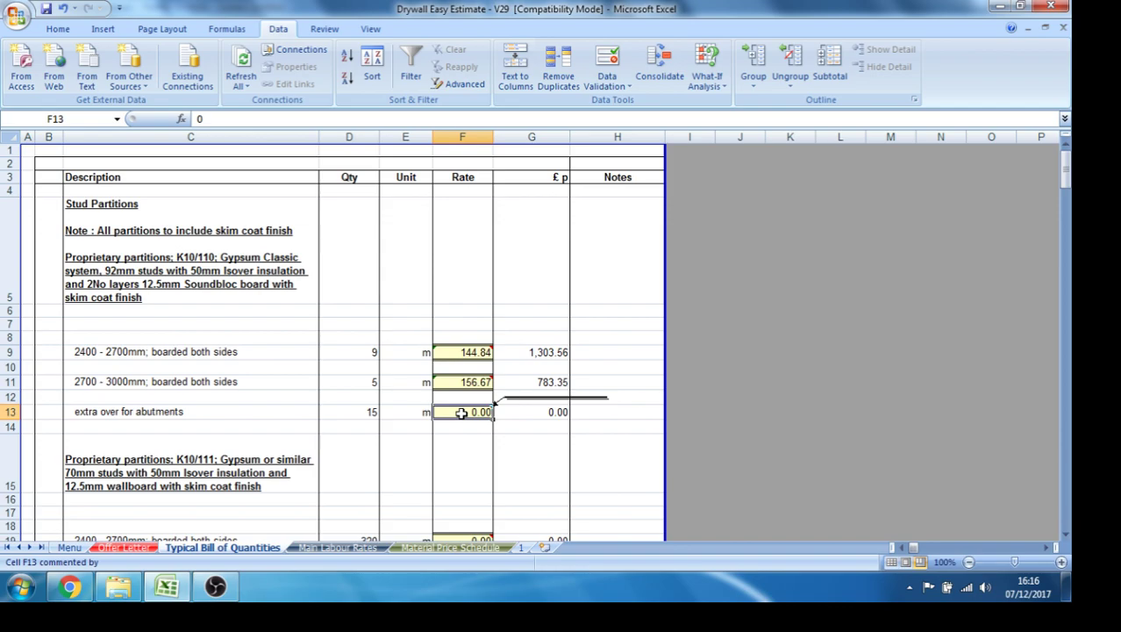
{"action": "type", "text": "="}
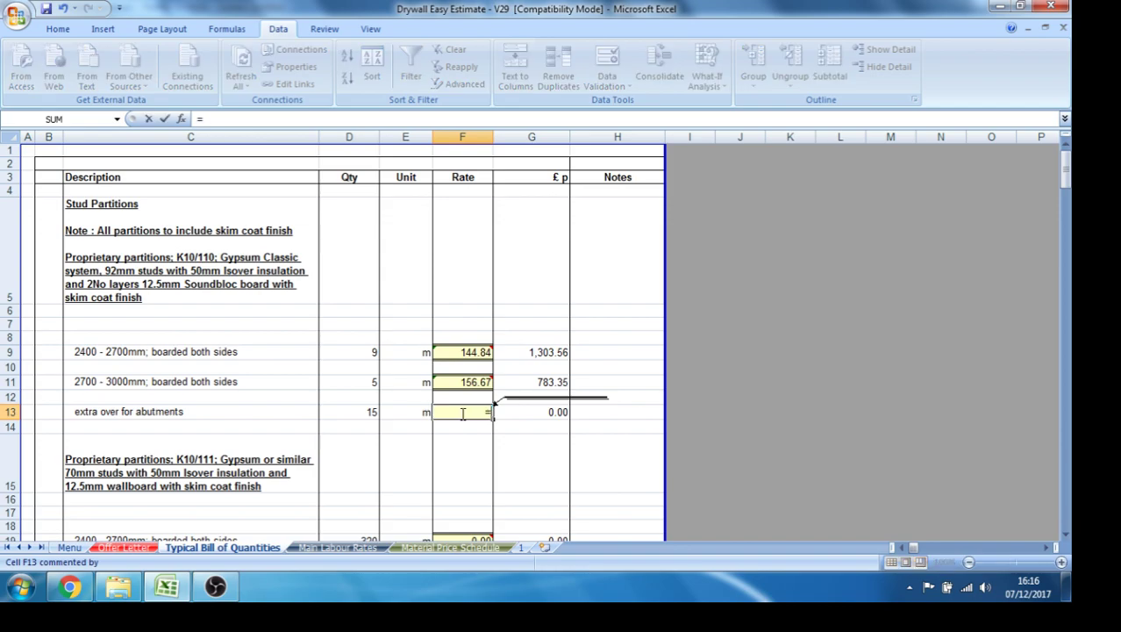
{"action": "left_click", "coordinate": [521, 547]}
{"action": "left_click_drag", "start_coordinate": [1065, 218], "coordinate": [1067, 279]}
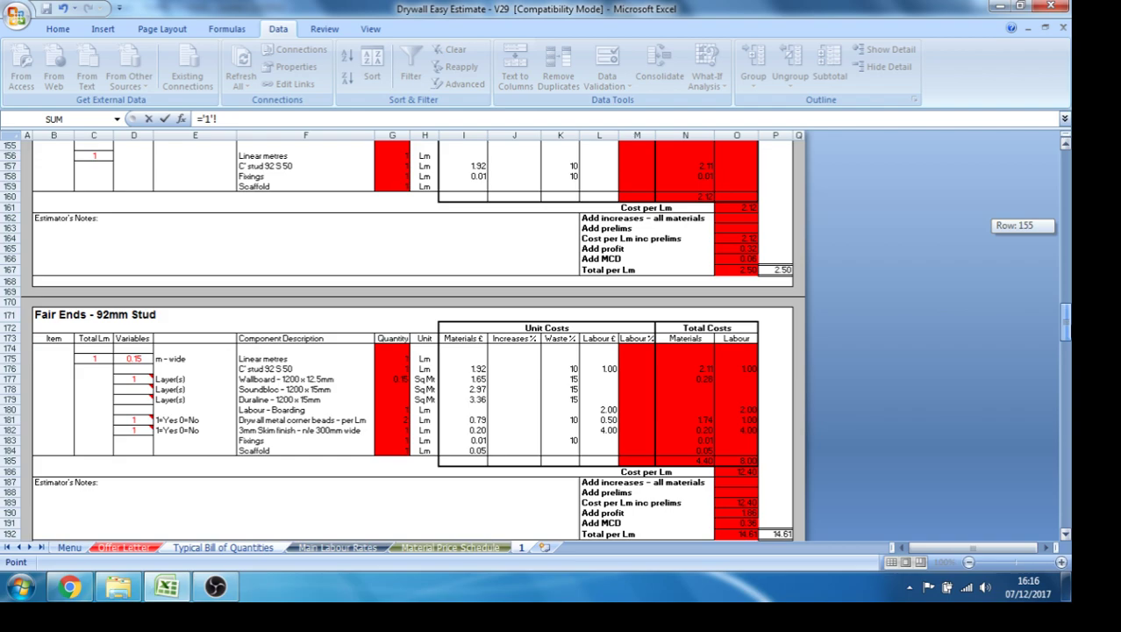
{"action": "left_click_drag", "start_coordinate": [1066, 278], "coordinate": [1067, 273]}
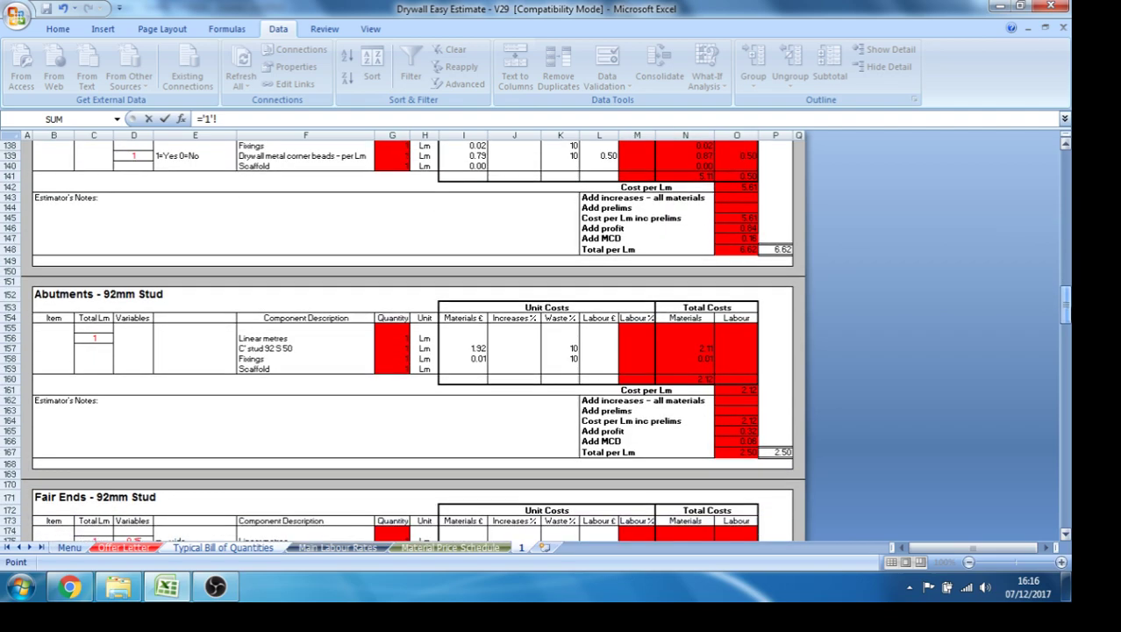
{"action": "left_click", "coordinate": [775, 452]}
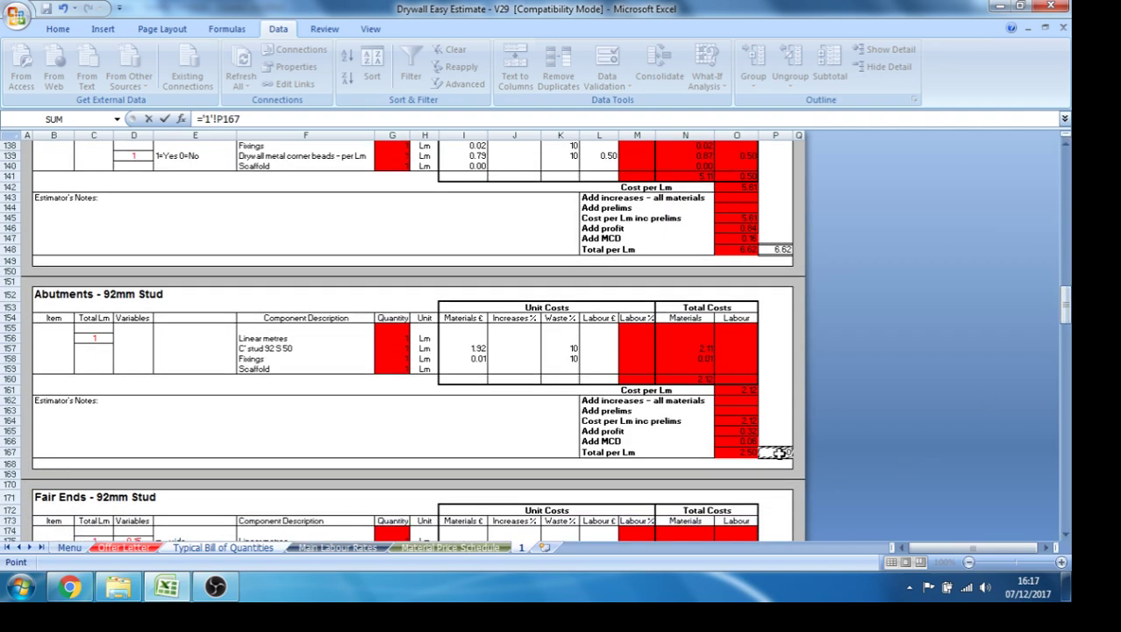
{"action": "key", "text": "Return"}
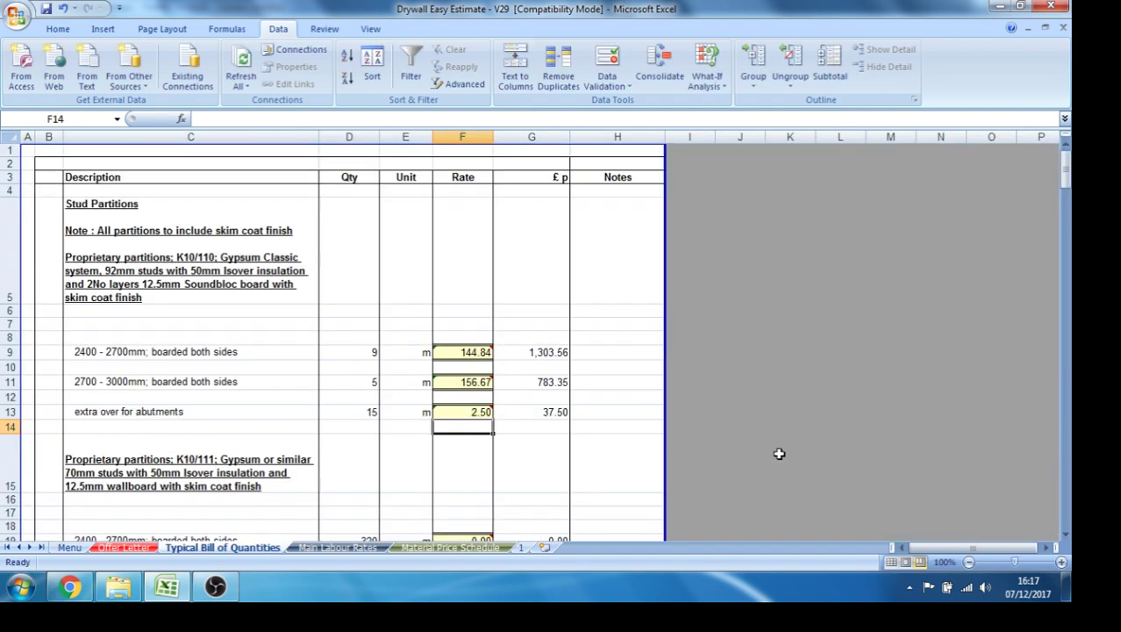
Examine the Labour £ column on sheet 1 and the active and alternative rate columns on the Main Labour Rates sheet.
{"action": "left_click", "coordinate": [465, 453]}
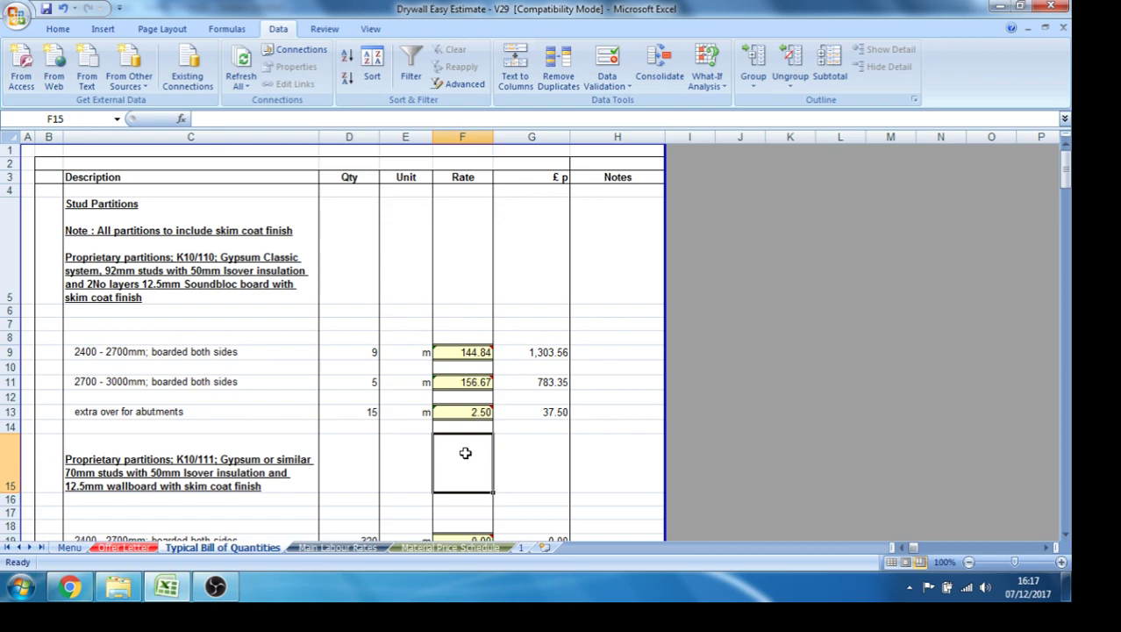
{"action": "left_click", "coordinate": [521, 548]}
{"action": "left_click_drag", "start_coordinate": [1067, 309], "coordinate": [1067, 162]}
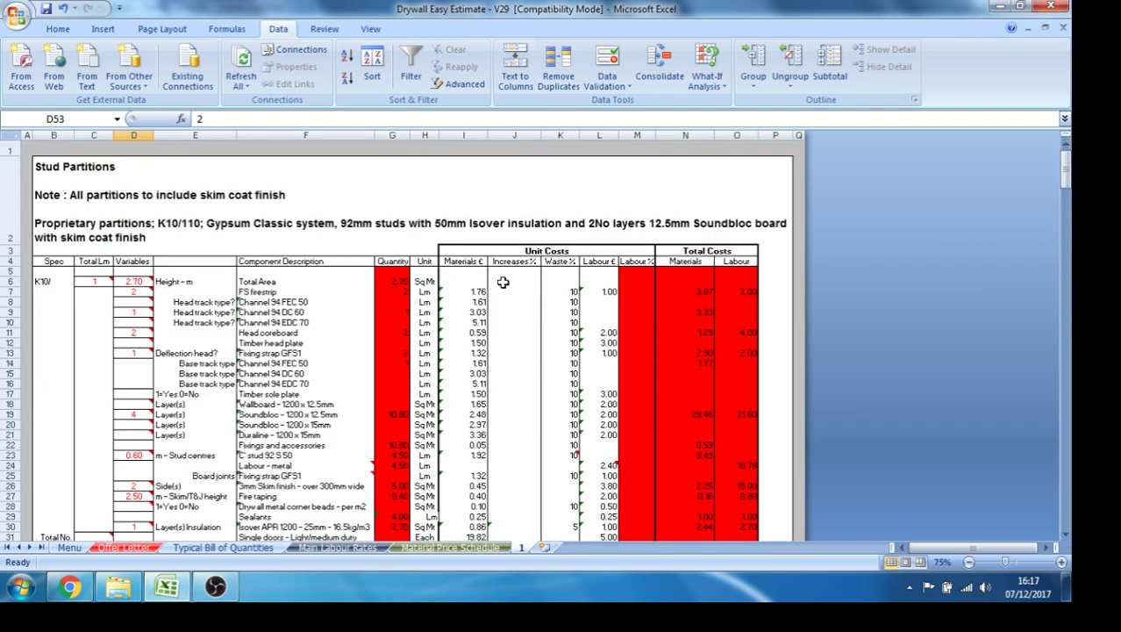
{"action": "left_click", "coordinate": [599, 135]}
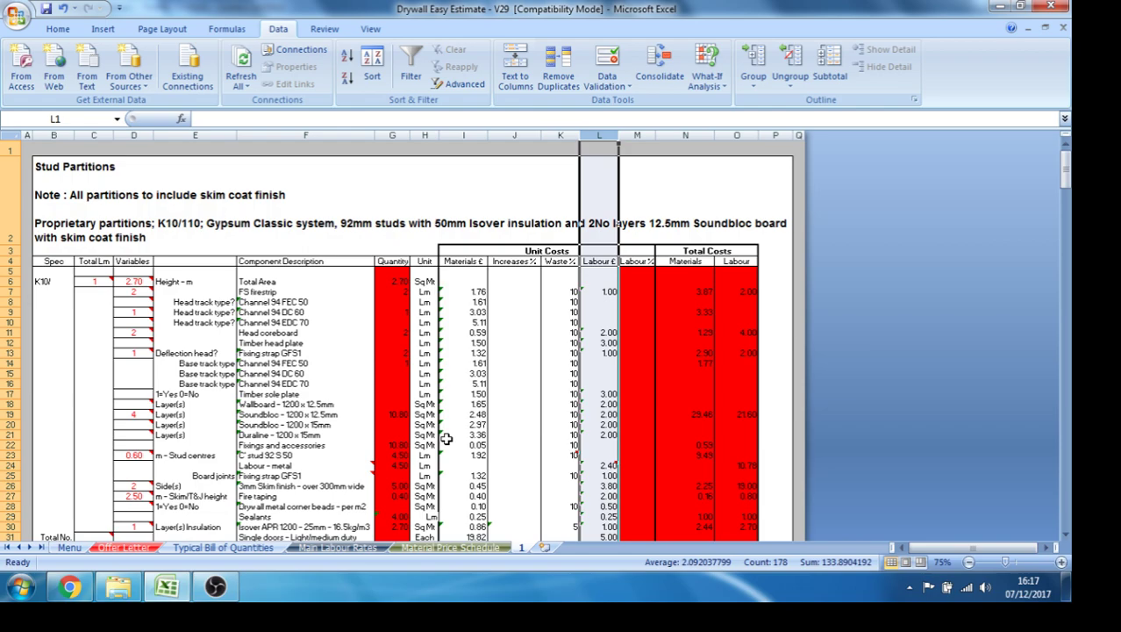
{"action": "left_click", "coordinate": [358, 549]}
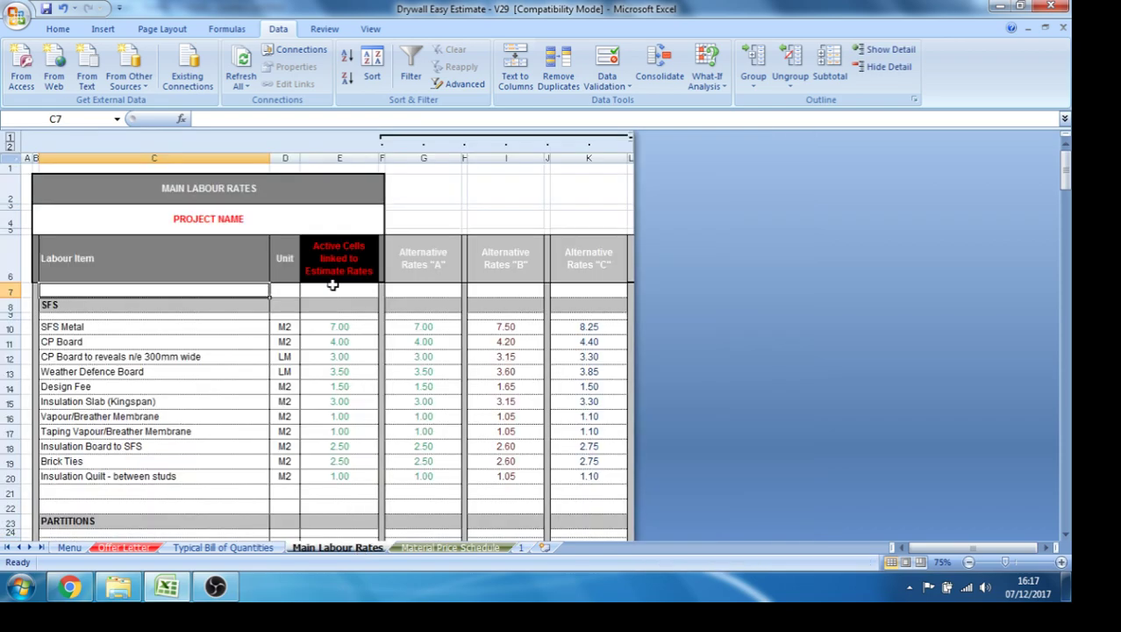
{"action": "left_click", "coordinate": [338, 158]}
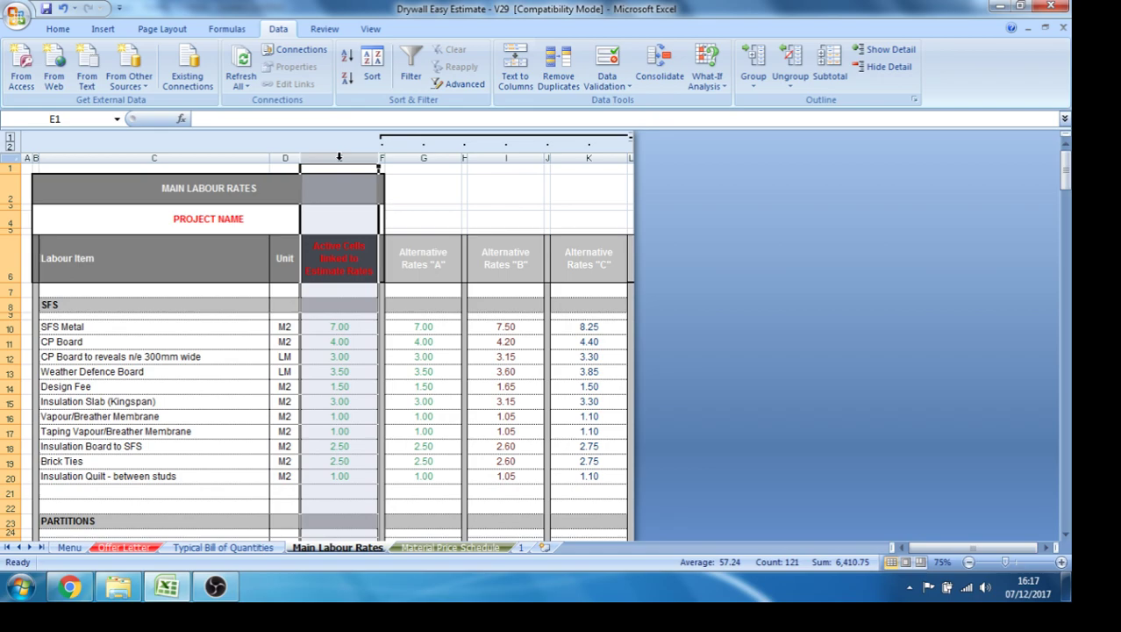
{"action": "left_click", "coordinate": [449, 389]}
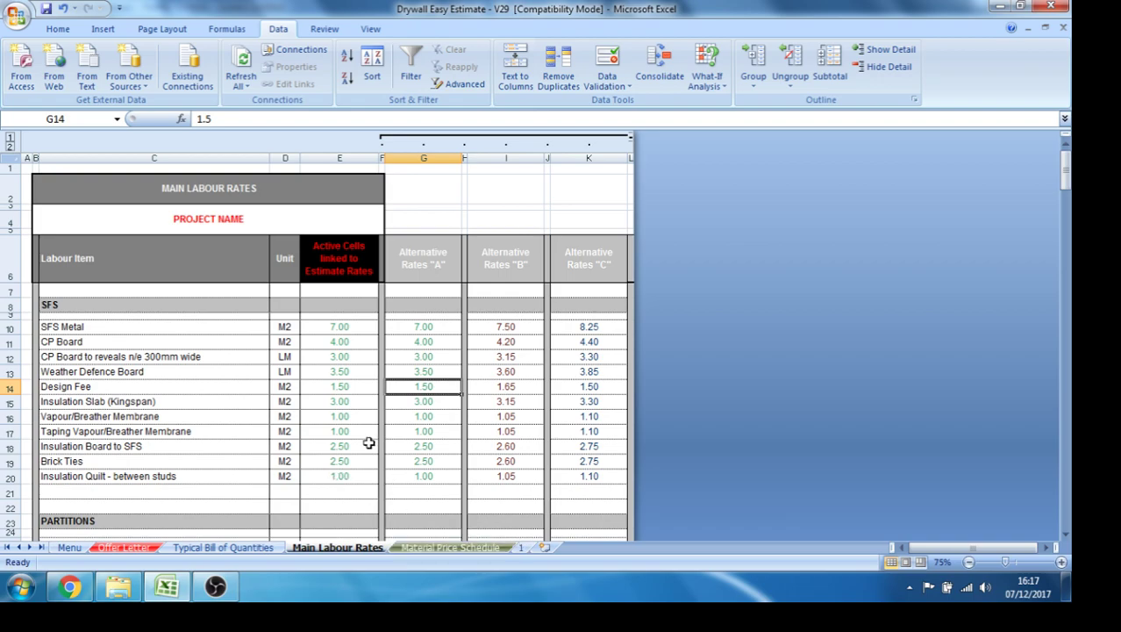
Examine the Materials £ column on sheet 1 and the active and alternative manufacturer price blocks on the Material Price Schedule.
{"action": "left_click", "coordinate": [521, 547]}
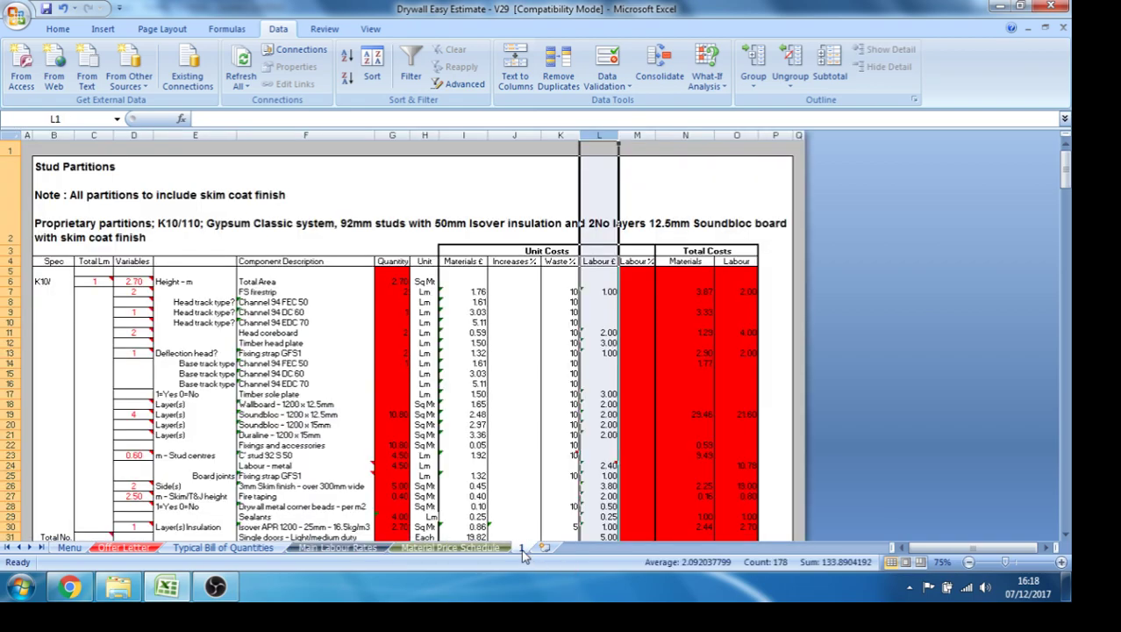
{"action": "left_click", "coordinate": [468, 133]}
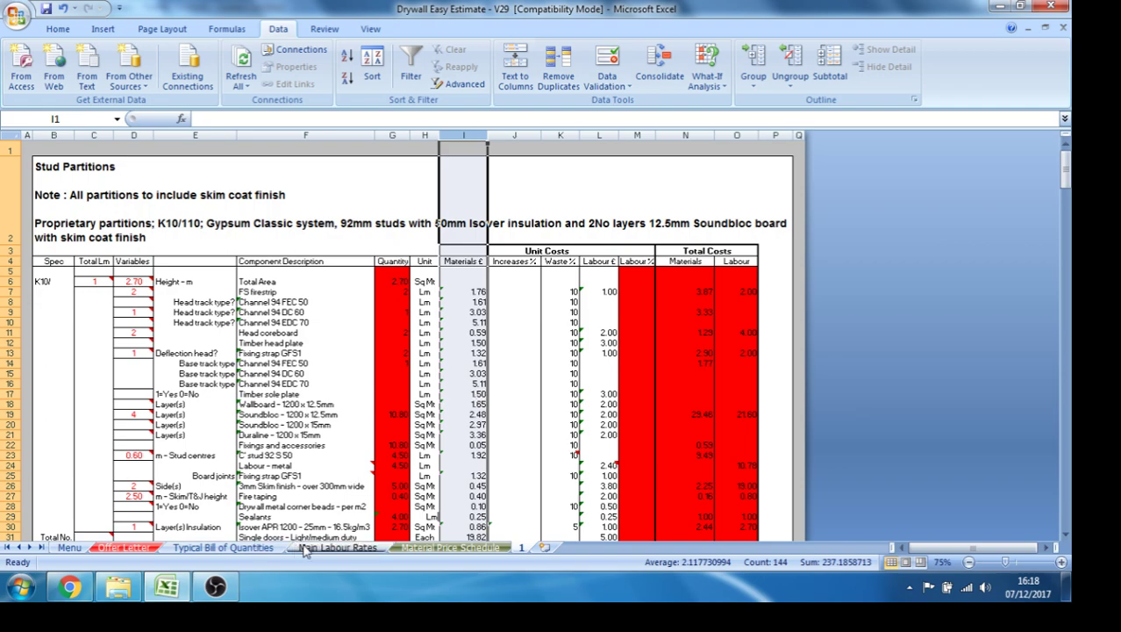
{"action": "left_click", "coordinate": [430, 549]}
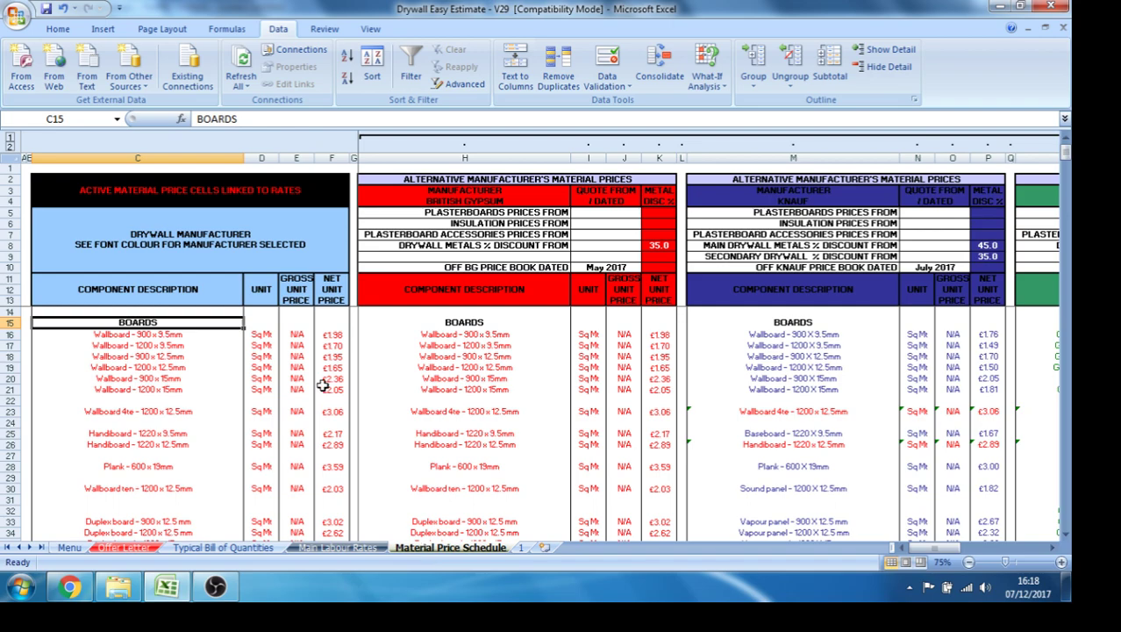
{"action": "left_click", "coordinate": [208, 195]}
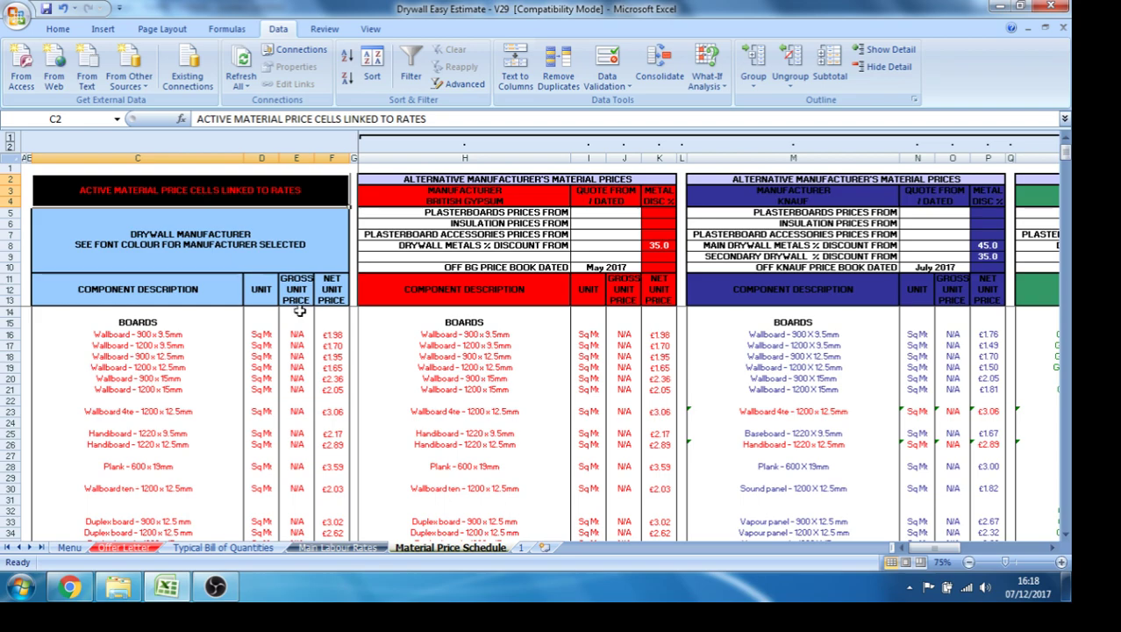
{"action": "left_click", "coordinate": [530, 322]}
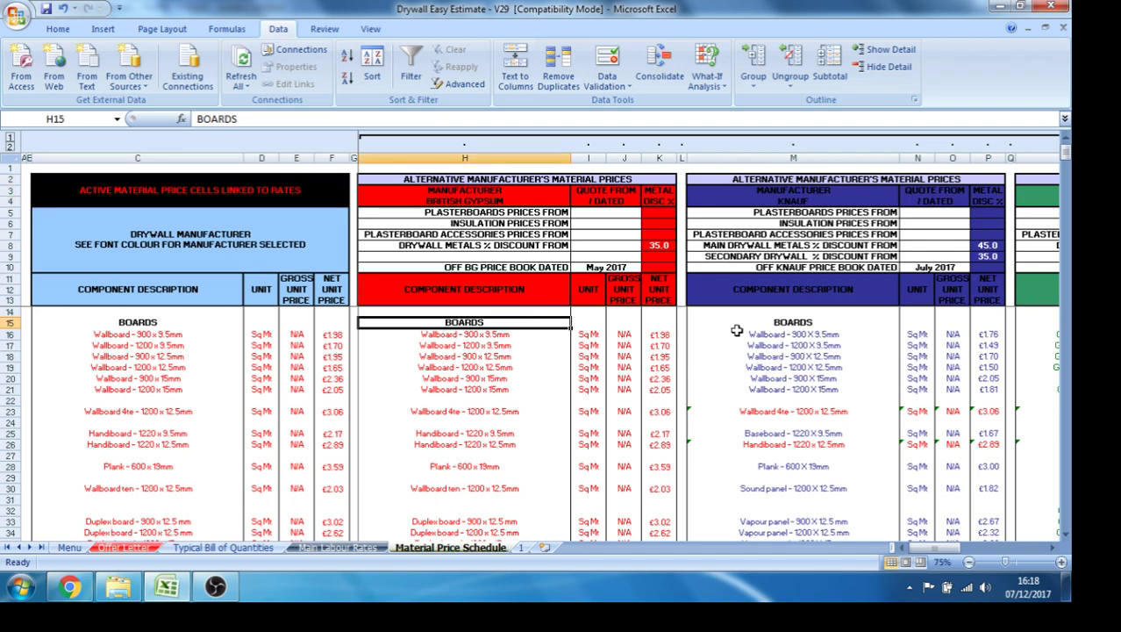
Copy the Knauf price block M15:P291 and paste it over the active material price cells starting at C15.
{"action": "mouse_move", "coordinate": [927, 550]}
{"action": "left_mouse_down"}
{"action": "mouse_move", "coordinate": [993, 550]}
{"action": "mouse_move", "coordinate": [924, 562]}
{"action": "left_mouse_up"}
{"action": "left_click_drag", "start_coordinate": [744, 323], "coordinate": [986, 376]}
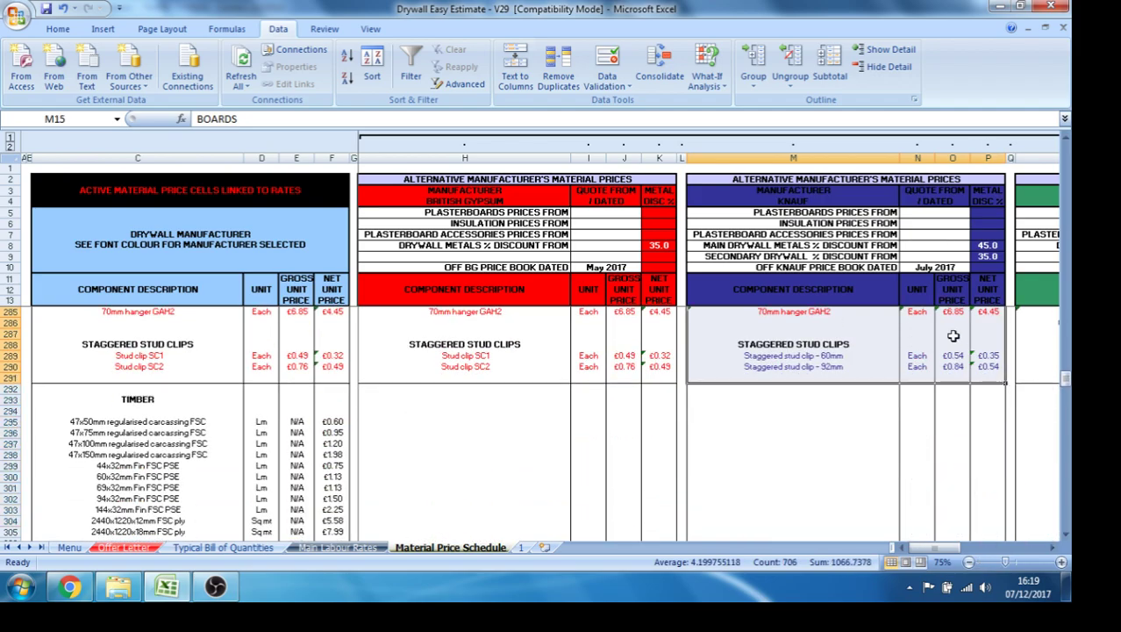
{"action": "right_click", "coordinate": [953, 336]}
{"action": "left_click", "coordinate": [819, 113]}
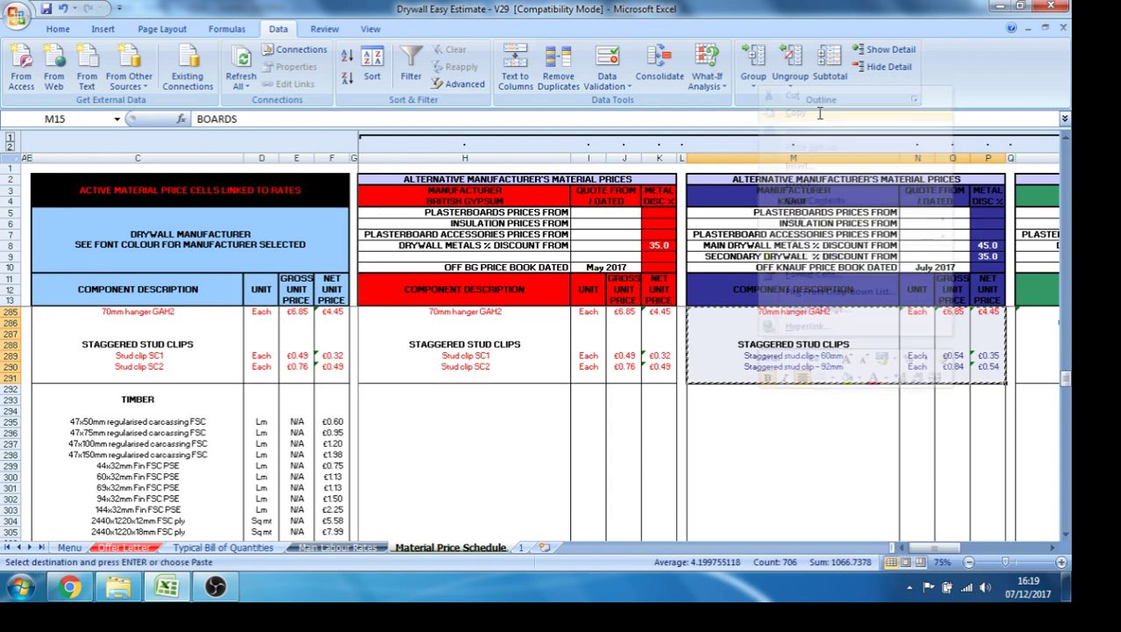
{"action": "left_click_drag", "start_coordinate": [1064, 378], "coordinate": [1053, 140]}
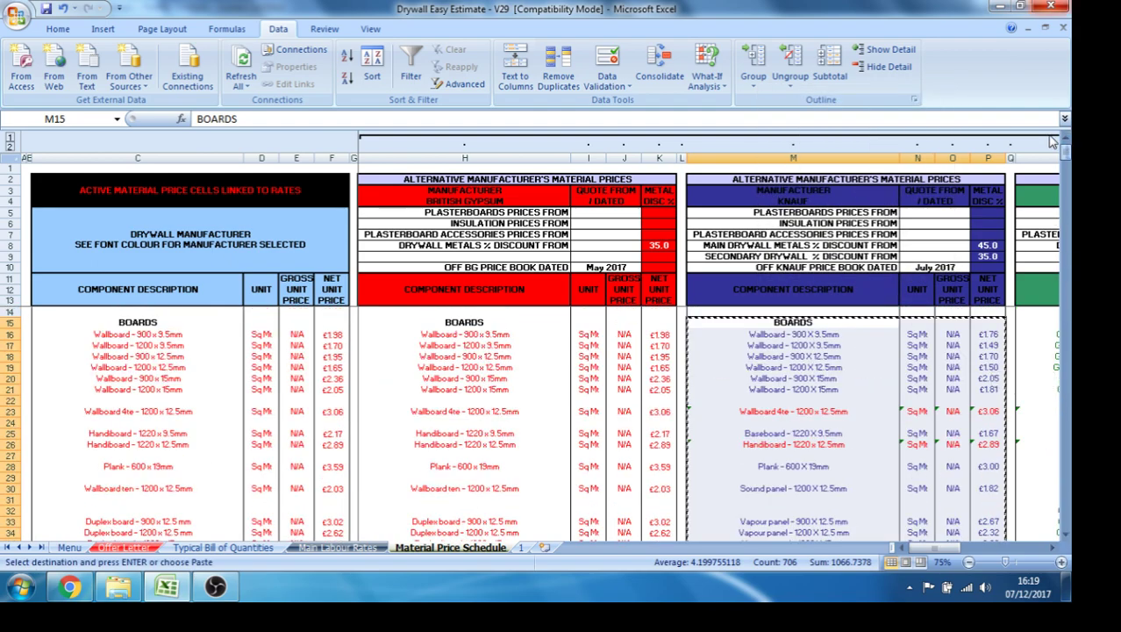
{"action": "left_click", "coordinate": [152, 321]}
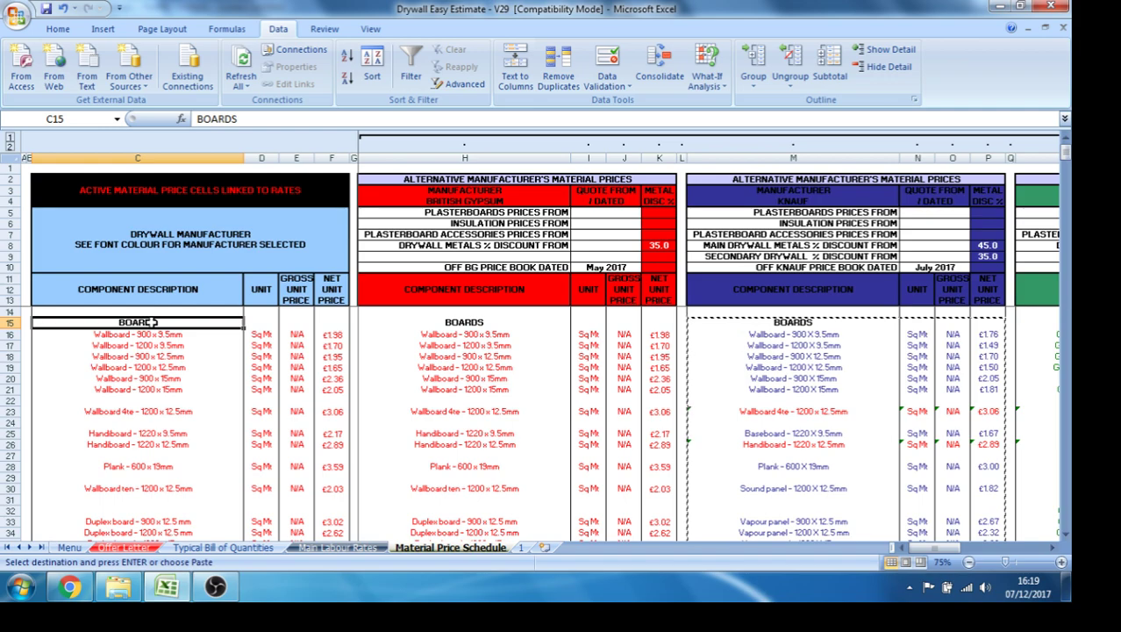
{"action": "right_click", "coordinate": [152, 322]}
{"action": "left_click", "coordinate": [202, 116]}
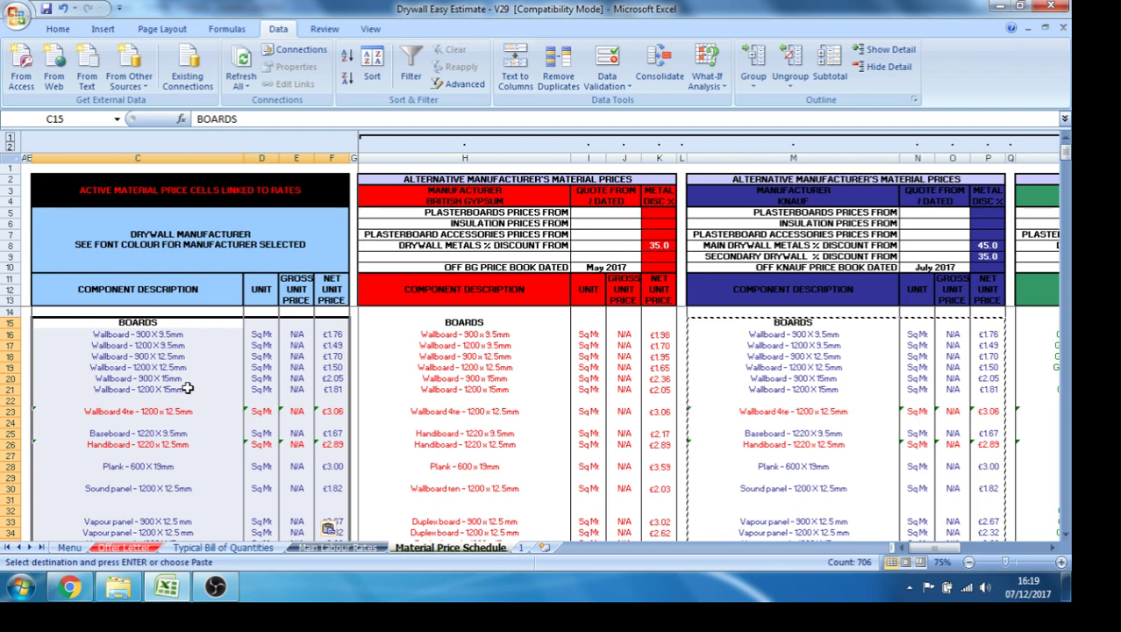
On sheet 1, examine the 12.5mm Soundshield plus component link in F19 and the Increases % and Labour % columns.
{"action": "left_click", "coordinate": [521, 548]}
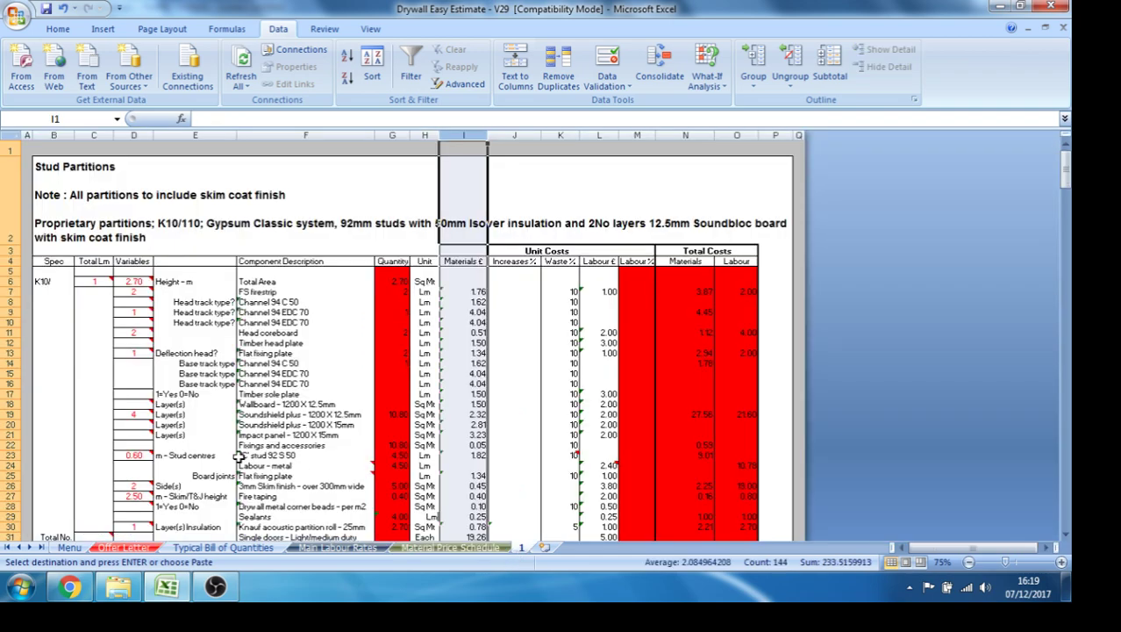
{"action": "left_click", "coordinate": [277, 415]}
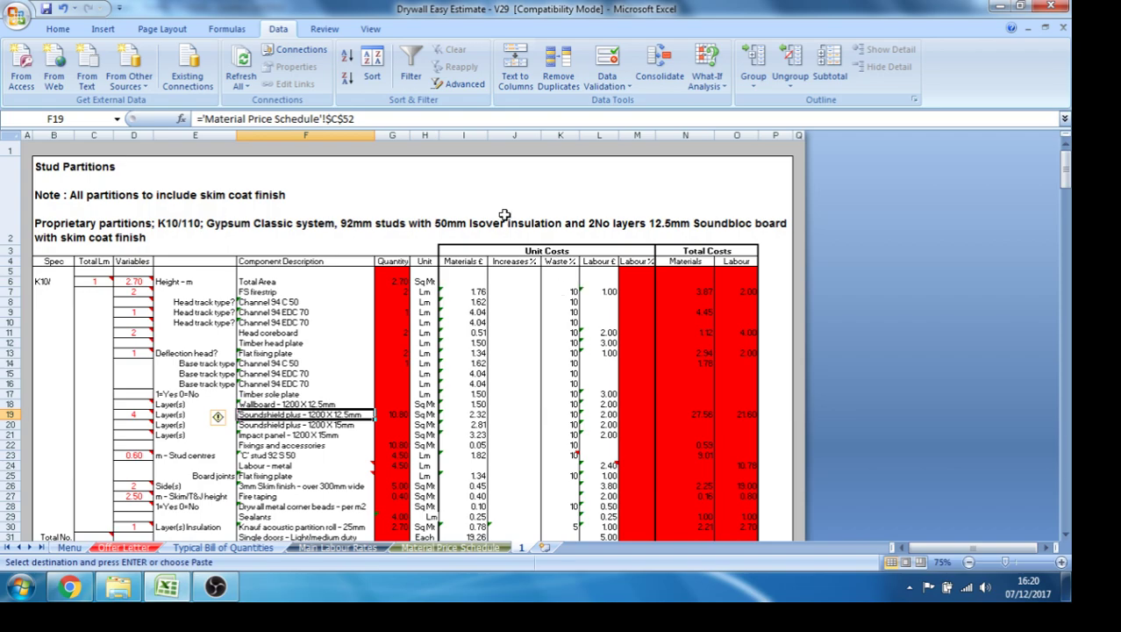
{"action": "left_click", "coordinate": [518, 134]}
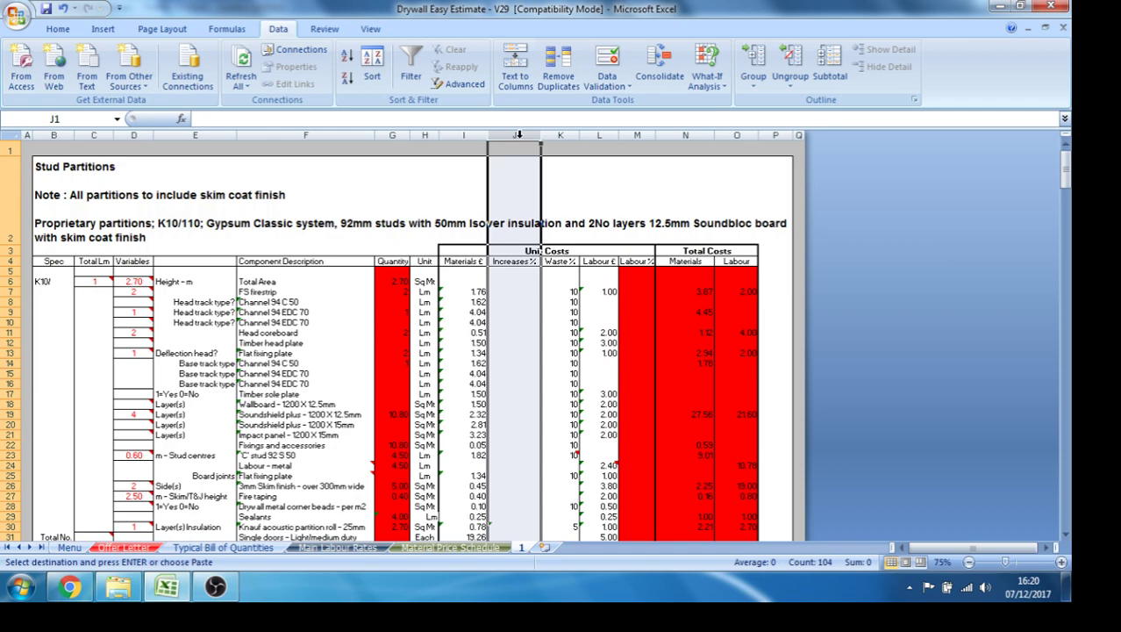
{"action": "left_click", "coordinate": [638, 134]}
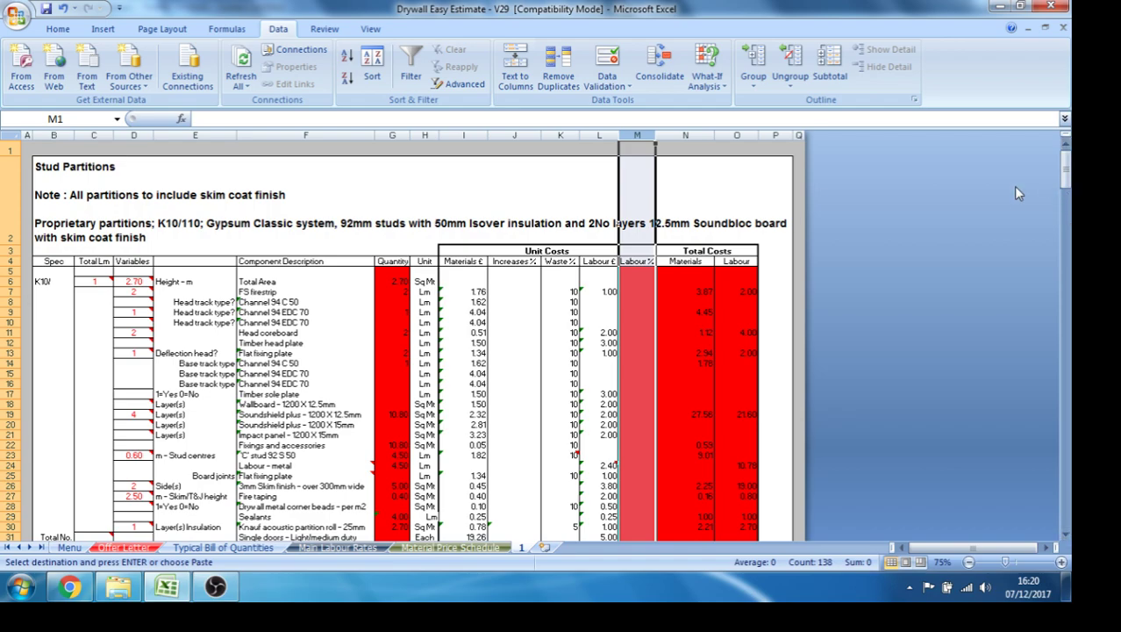
Inspect the first build-up's formulas for materials increases, prelims, profit and MCD in cells O38, O39, O41 and O42.
{"action": "left_click_drag", "start_coordinate": [1065, 175], "coordinate": [1067, 190]}
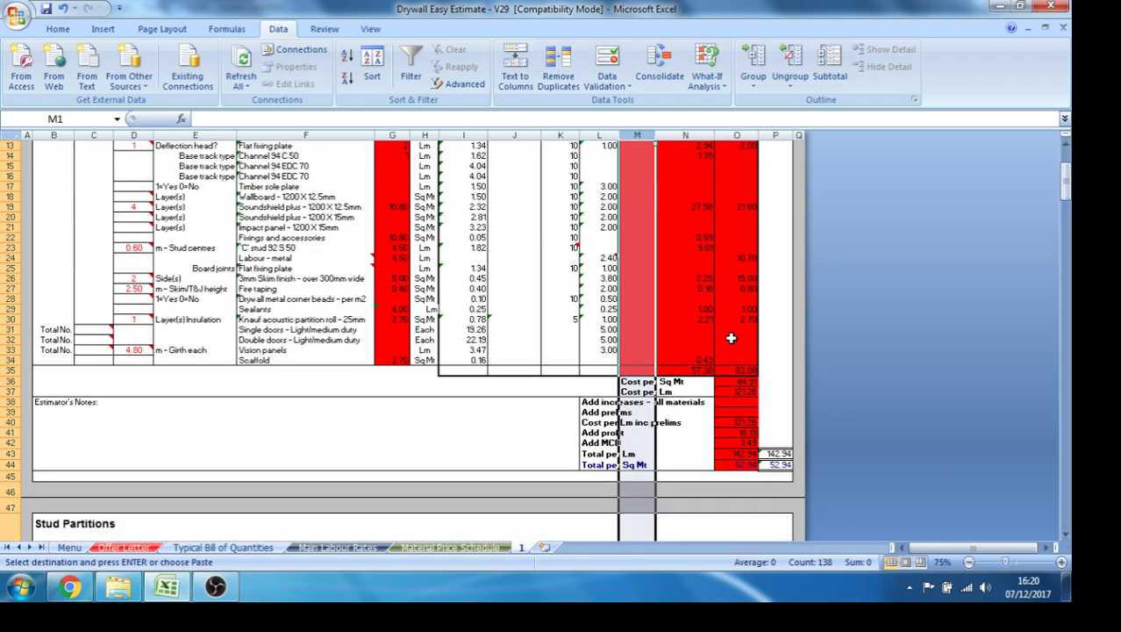
{"action": "left_click", "coordinate": [734, 402]}
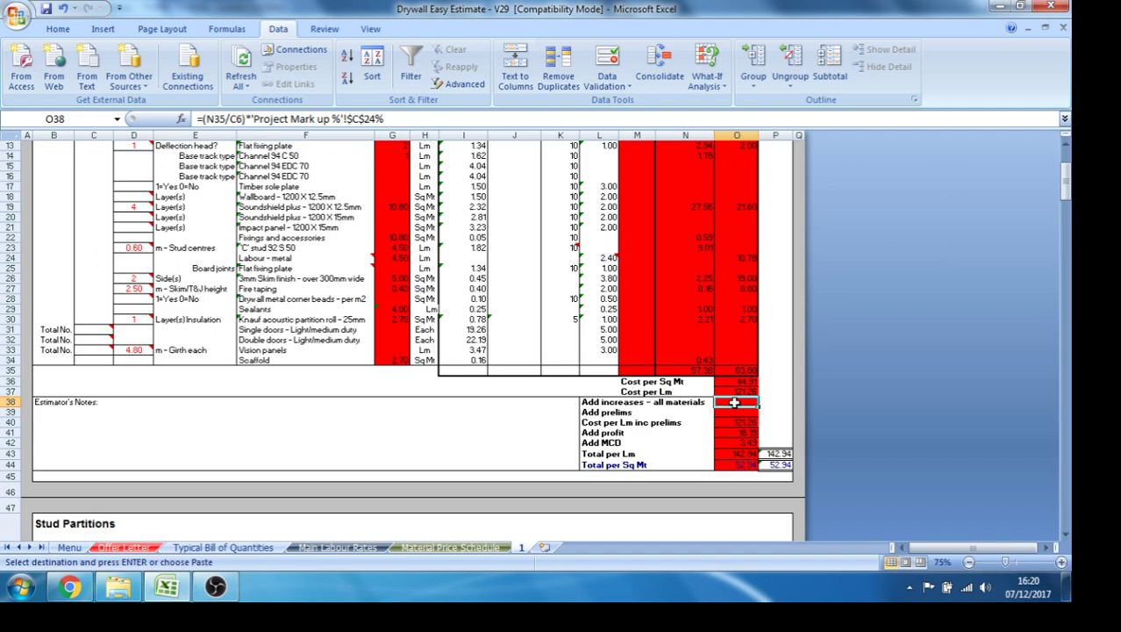
{"action": "left_click", "coordinate": [739, 413]}
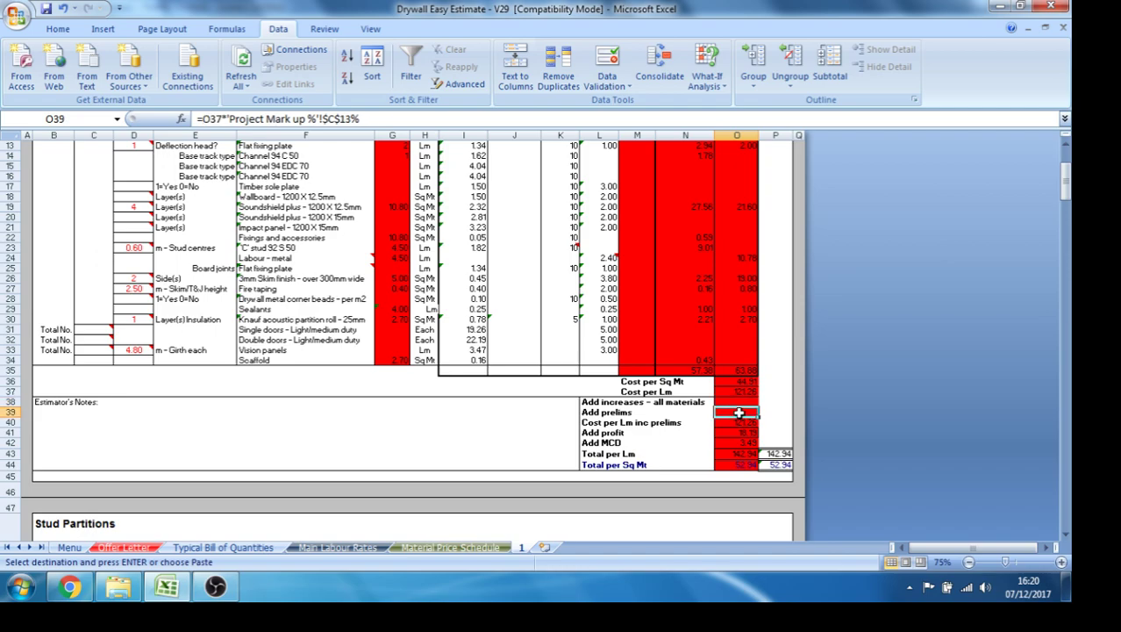
{"action": "left_click", "coordinate": [741, 431]}
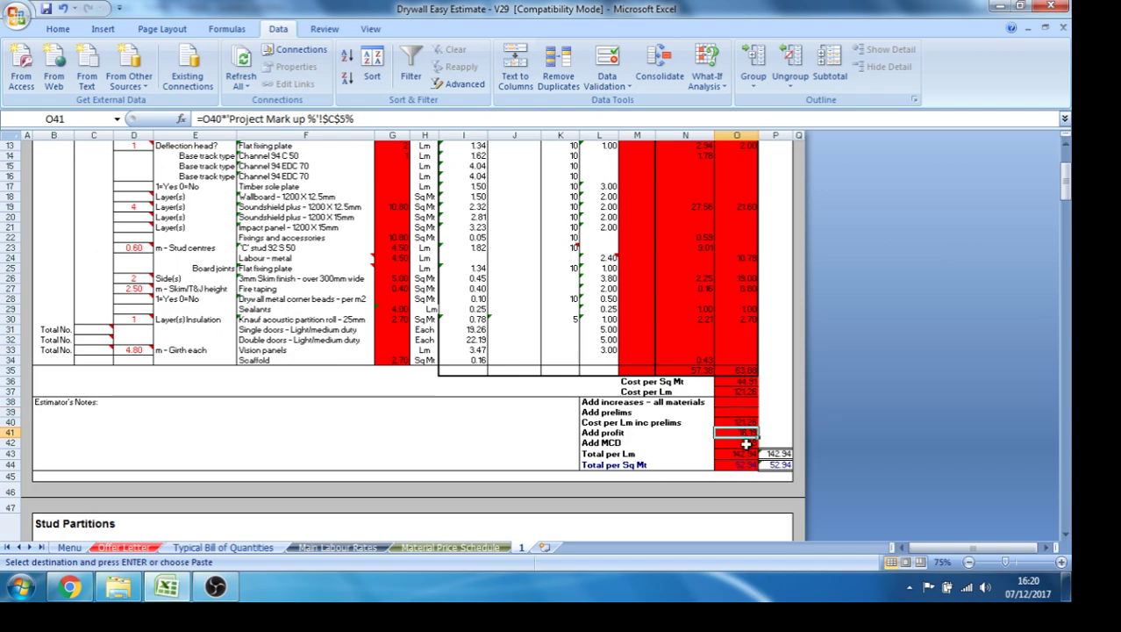
{"action": "left_click", "coordinate": [745, 443]}
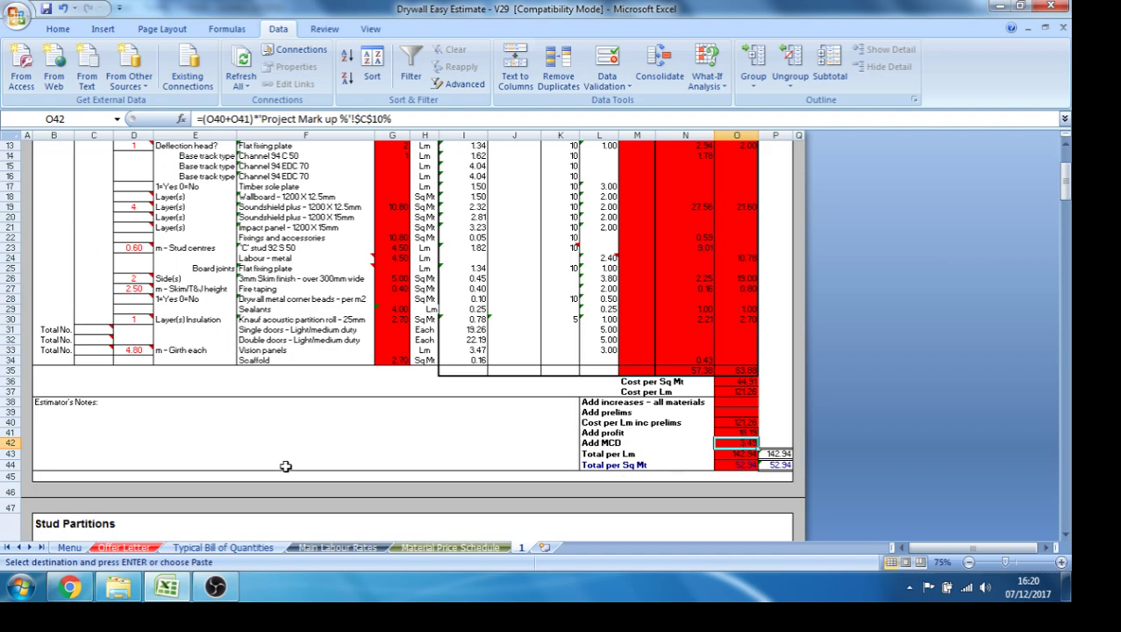
In the workbook's mark-up settings, set Fixers Labour to 10% and Plastering/Taping & Jointing Labour to 12%.
{"action": "left_click", "coordinate": [64, 547]}
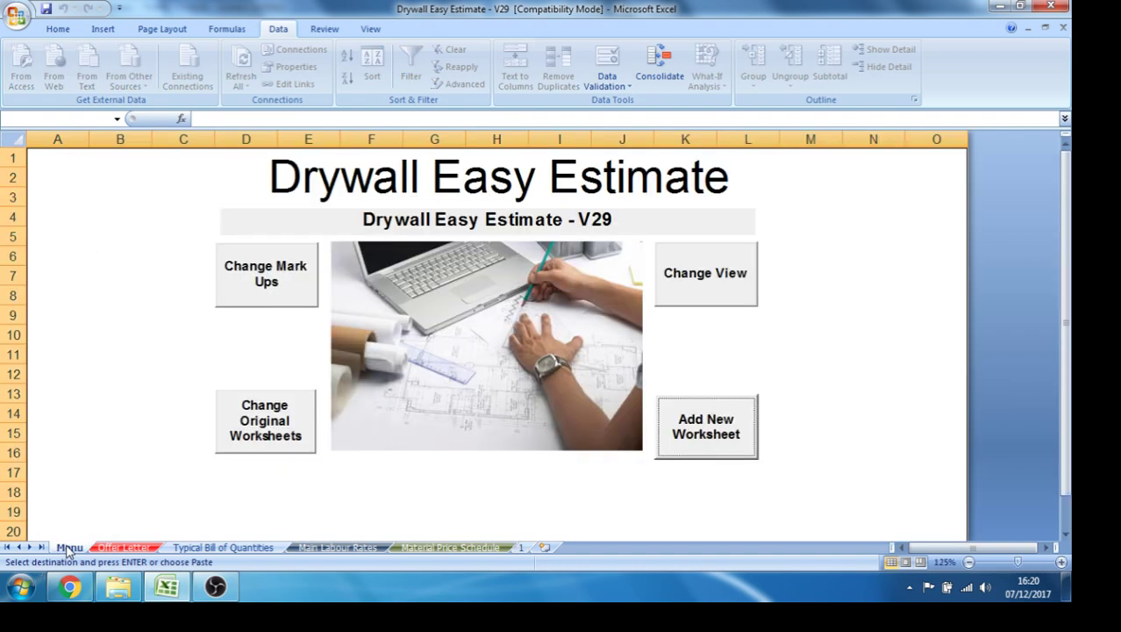
{"action": "left_click", "coordinate": [282, 275]}
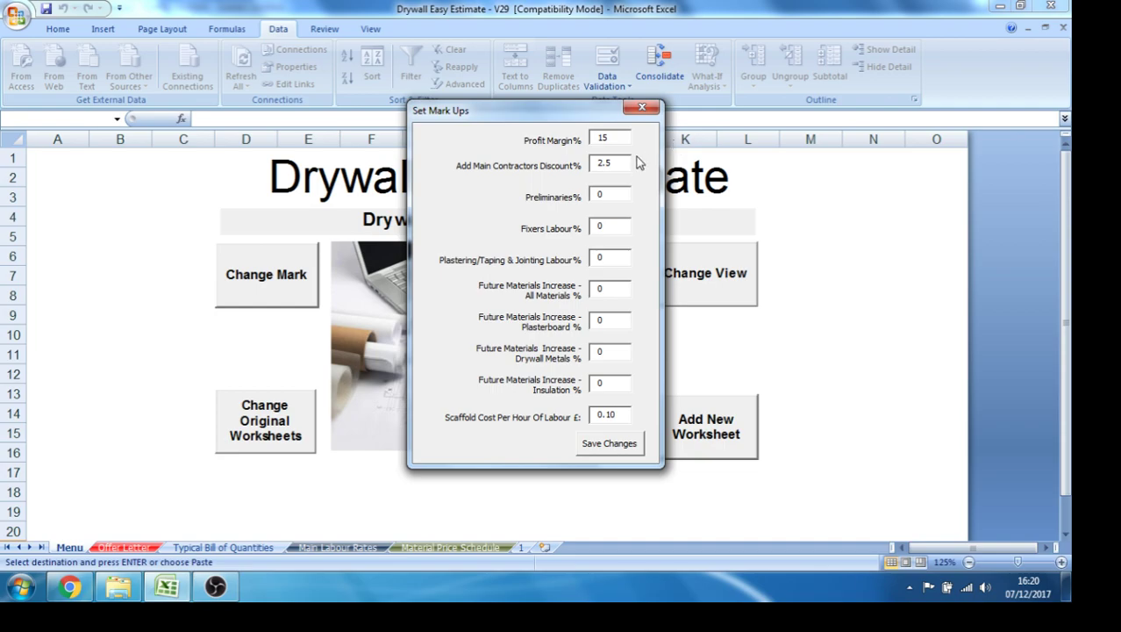
{"action": "left_click", "coordinate": [613, 139]}
{"action": "left_click", "coordinate": [611, 164]}
{"action": "left_click", "coordinate": [615, 193]}
{"action": "left_click", "coordinate": [609, 225]}
{"action": "key", "text": "BackSpace"}
{"action": "type", "text": "10"}
{"action": "left_click", "coordinate": [603, 253]}
{"action": "key", "text": "BackSpace"}
{"action": "type", "text": "12"}
Set the future materials increases to 6% for plasterboard, 12% for drywall metals and 8% for insulation, and save the mark-ups.
{"action": "left_click", "coordinate": [607, 293]}
{"action": "left_click", "coordinate": [604, 319]}
{"action": "key", "text": "BackSpace"}
{"action": "type", "text": "6"}
{"action": "left_click", "coordinate": [609, 350]}
{"action": "key", "text": "BackSpace"}
{"action": "type", "text": "12"}
{"action": "left_click", "coordinate": [594, 386]}
{"action": "key", "text": "BackSpace"}
{"action": "type", "text": "8"}
{"action": "left_click", "coordinate": [614, 444]}
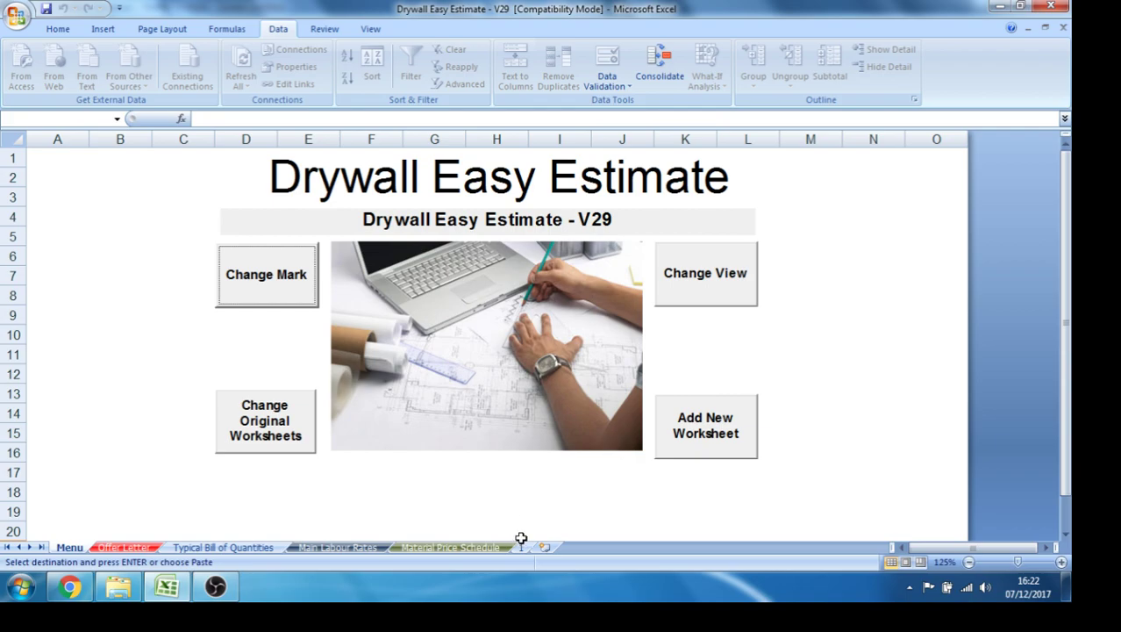
Check the Increases % and Labour % columns and totals on sheet 1, the bill of quantities rates and the offer letter sum.
{"action": "left_click", "coordinate": [521, 547]}
{"action": "left_click_drag", "start_coordinate": [1065, 188], "coordinate": [1066, 166]}
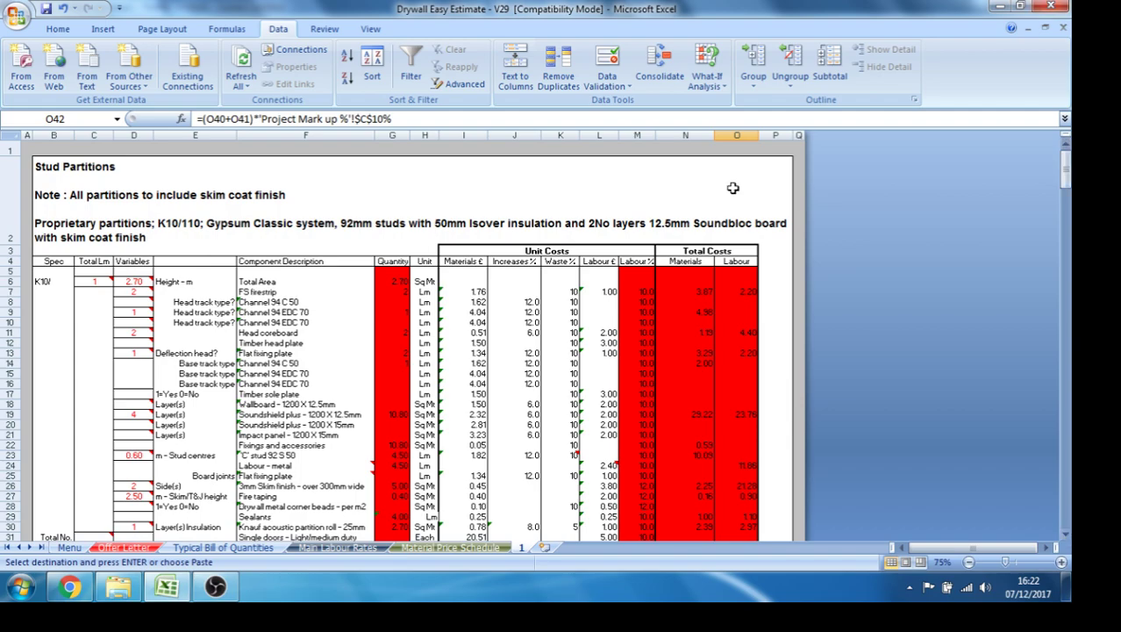
{"action": "left_click", "coordinate": [517, 135]}
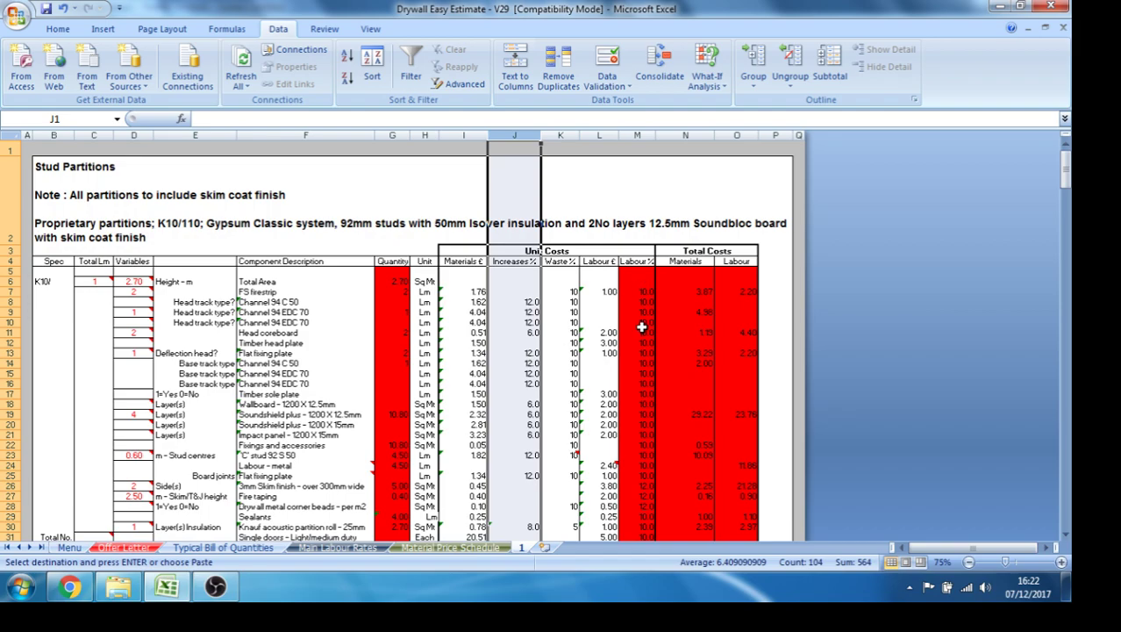
{"action": "left_click", "coordinate": [636, 136]}
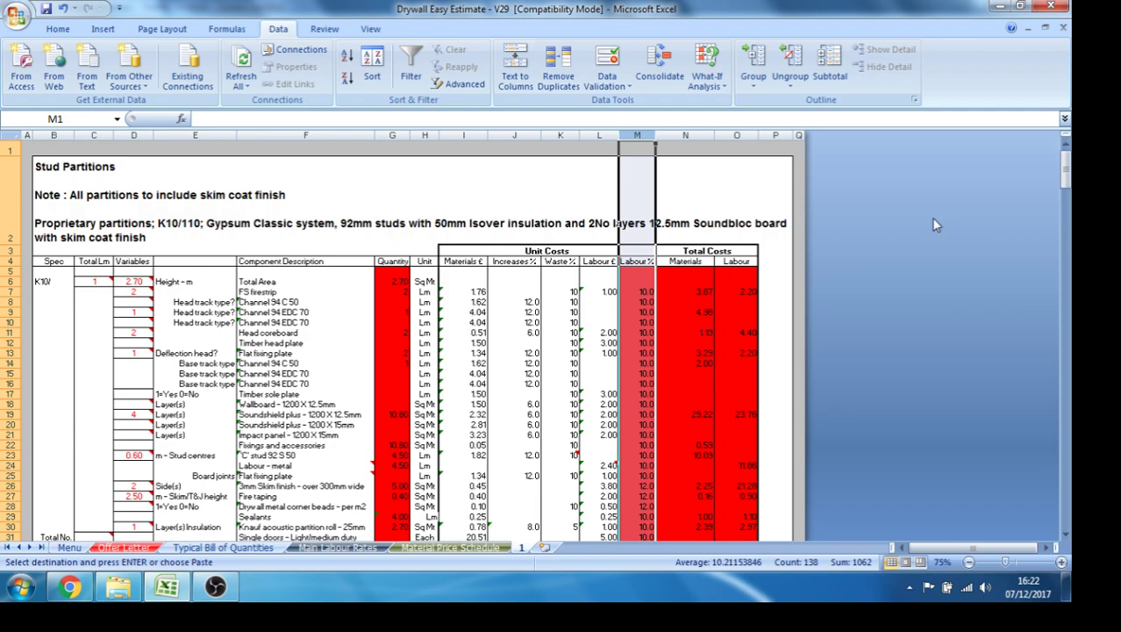
{"action": "left_click_drag", "start_coordinate": [1065, 178], "coordinate": [1065, 191]}
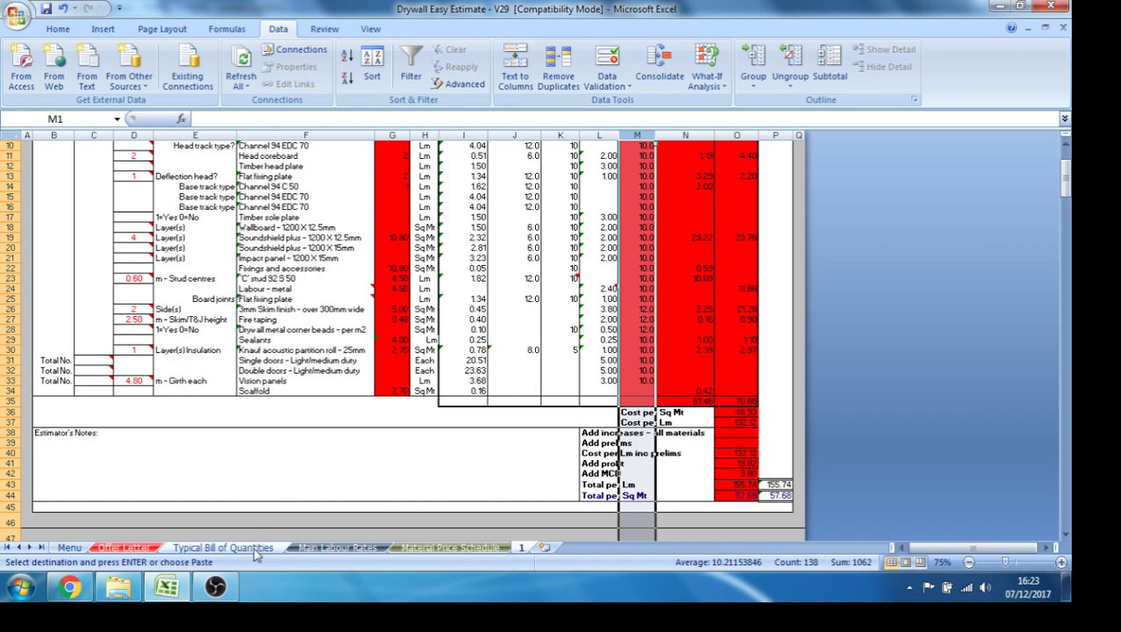
{"action": "left_click", "coordinate": [223, 547]}
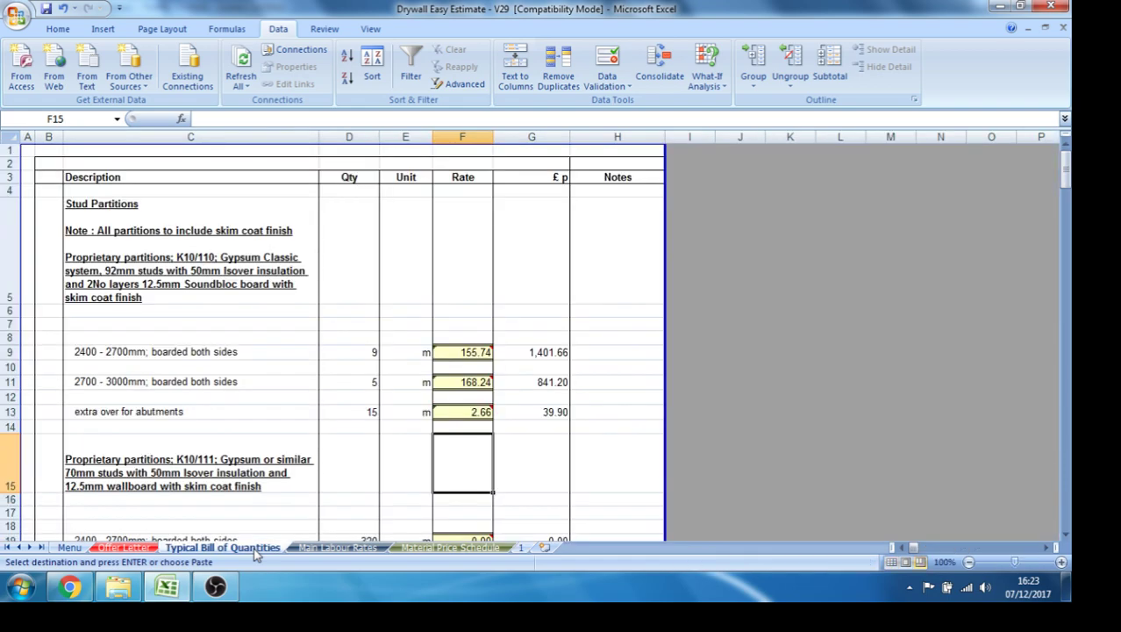
{"action": "left_click", "coordinate": [127, 547]}
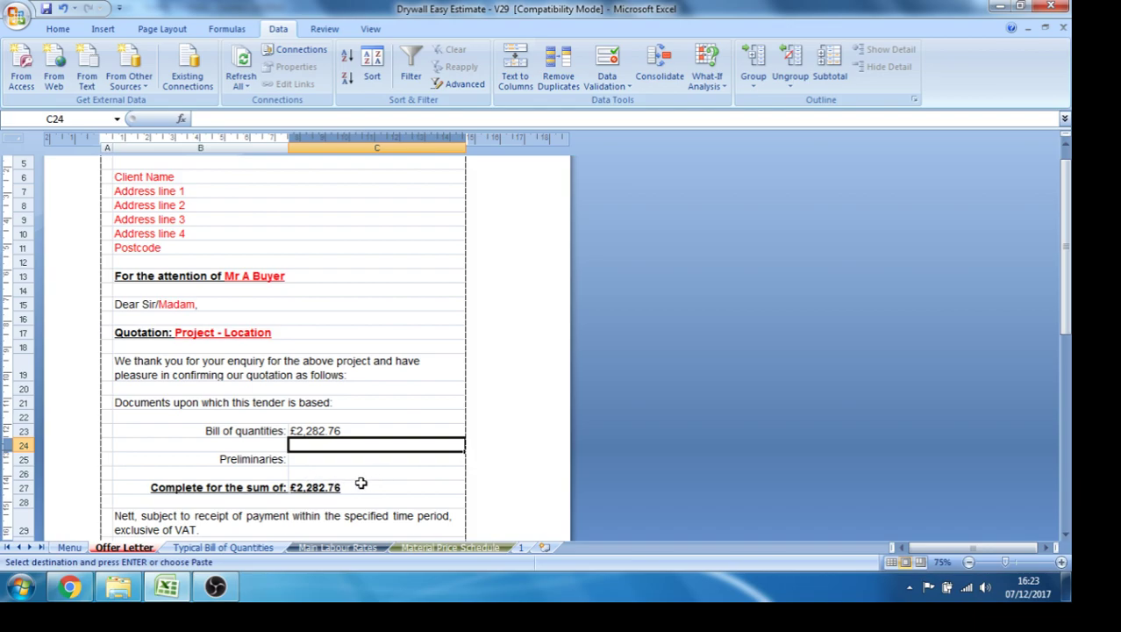
Set the Profit Margin mark-up to 10%, save the change and open the offer letter to check the quotation sum.
{"action": "left_click", "coordinate": [72, 547]}
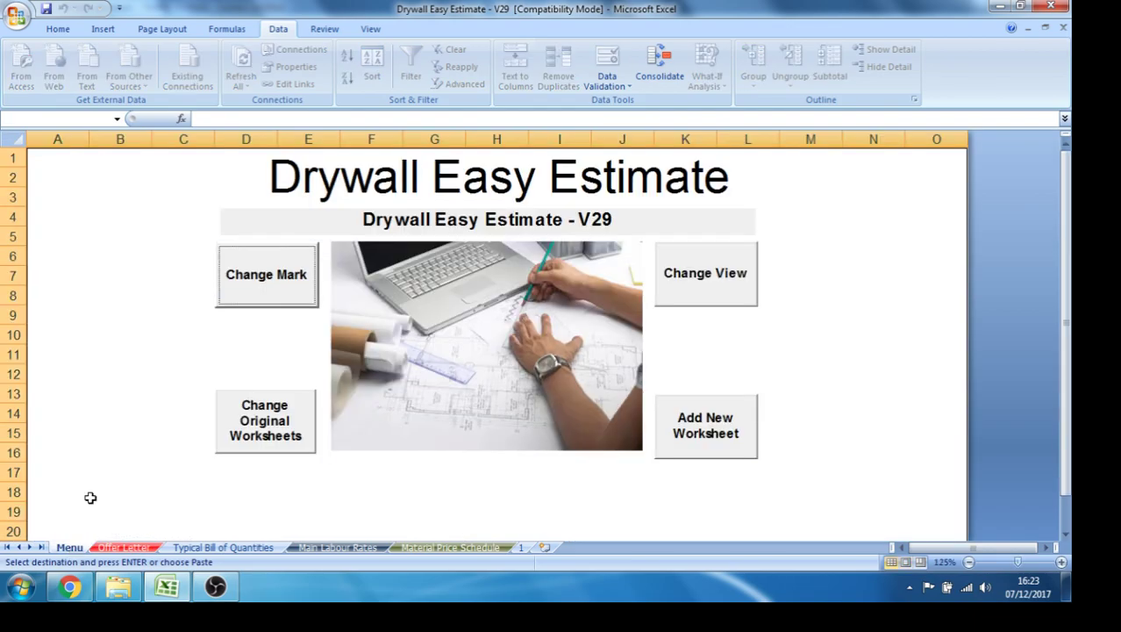
{"action": "left_click", "coordinate": [277, 280]}
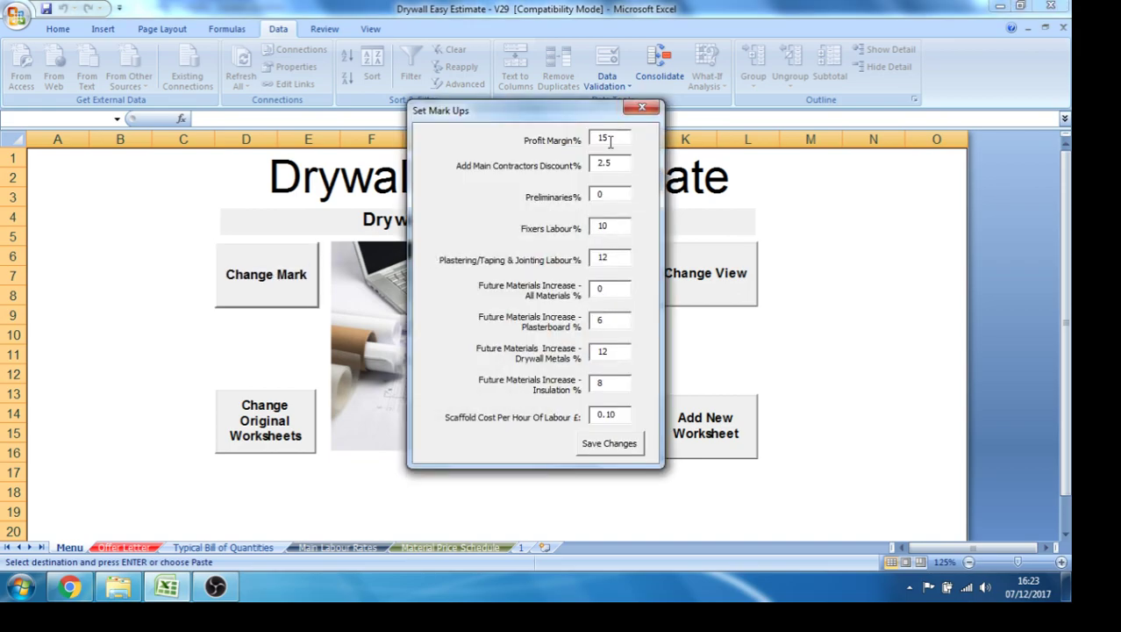
{"action": "left_click", "coordinate": [611, 140]}
{"action": "key", "text": "BackSpace"}
{"action": "key", "text": "BackSpace"}
{"action": "type", "text": "11"}
{"action": "key", "text": "BackSpace"}
{"action": "type", "text": "0"}
{"action": "key", "text": "BackSpace"}
{"action": "key", "text": "BackSpace"}
{"action": "type", "text": "10"}
{"action": "left_click", "coordinate": [611, 443]}
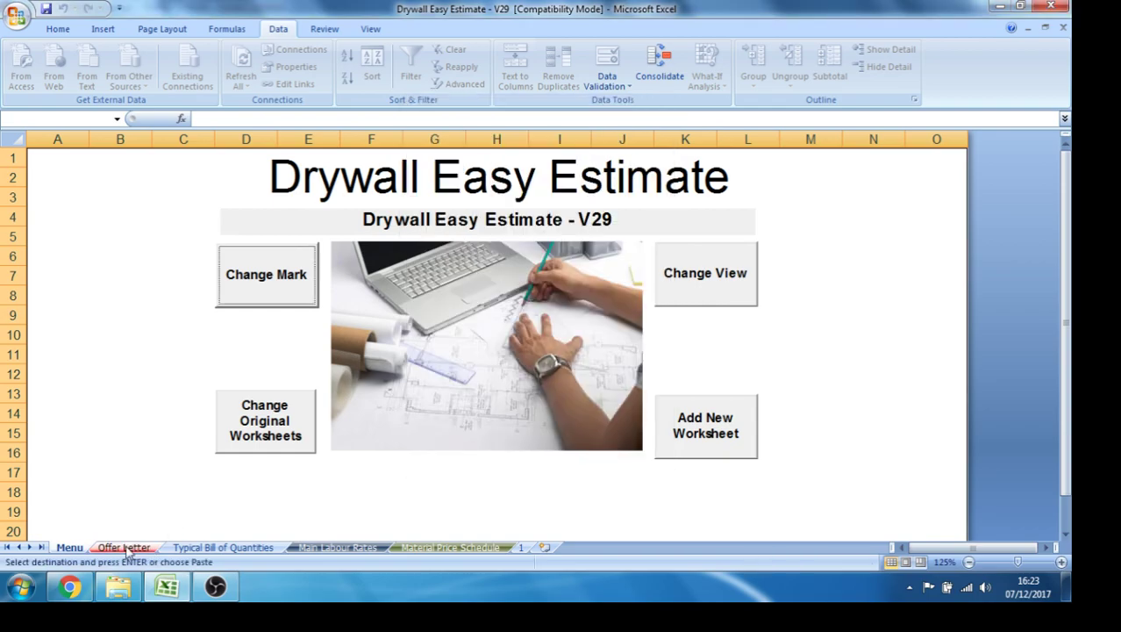
{"action": "left_click", "coordinate": [124, 548]}
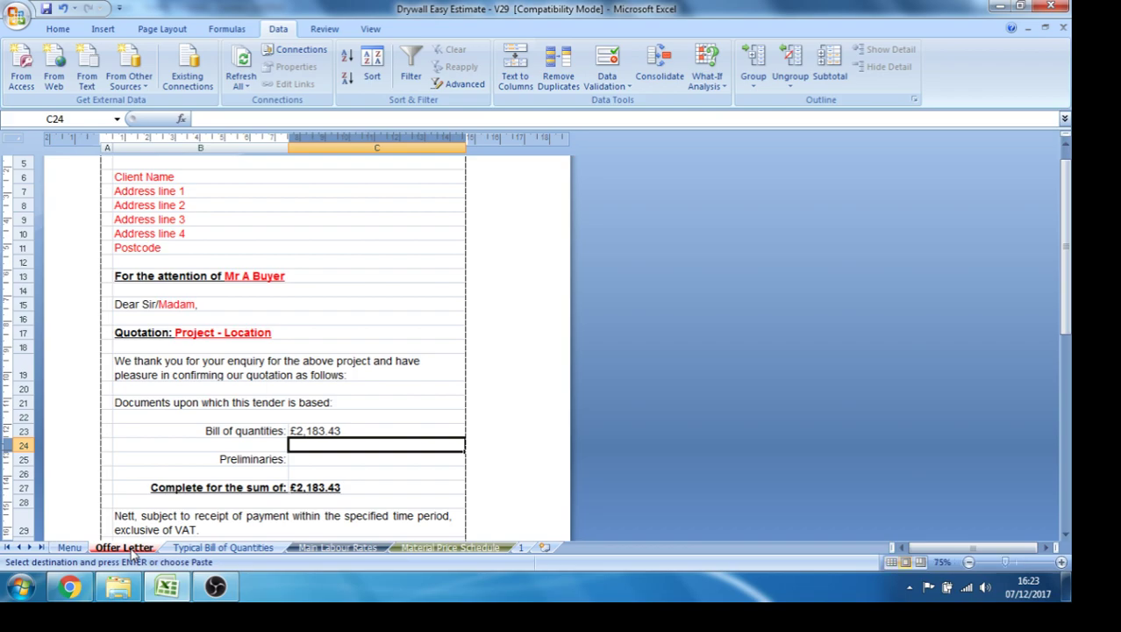